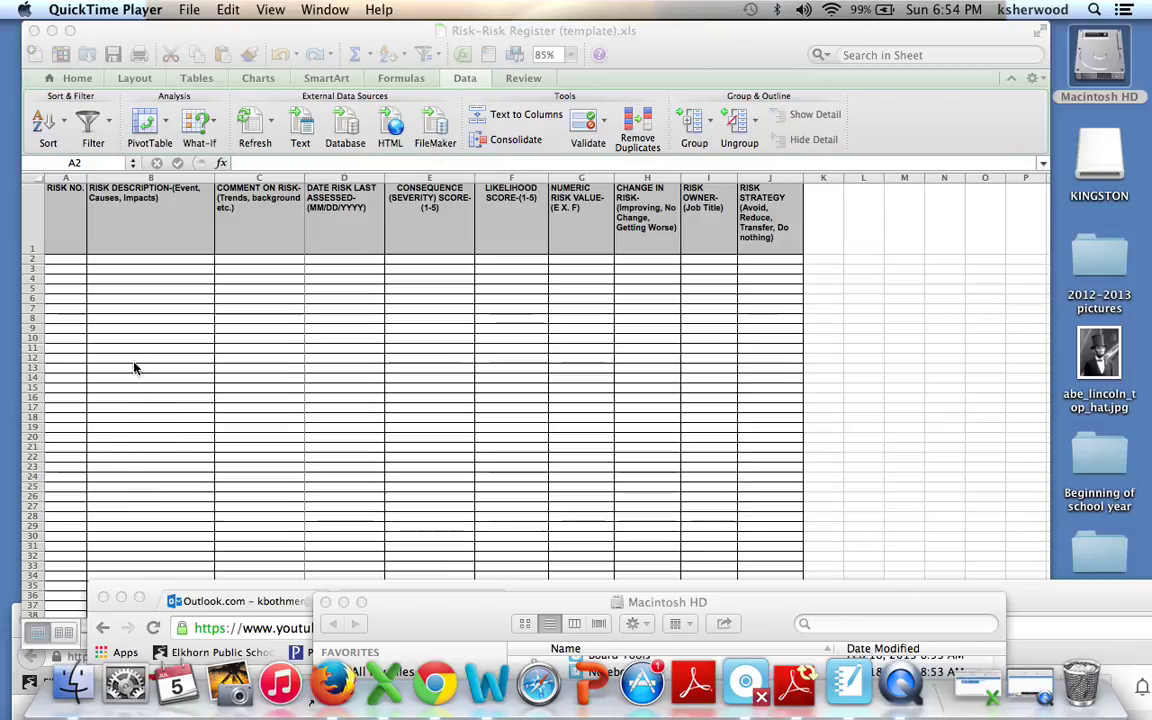
Step: Bring the Risk Register template workbook in front of the Finder and browser windows
click(134, 289)
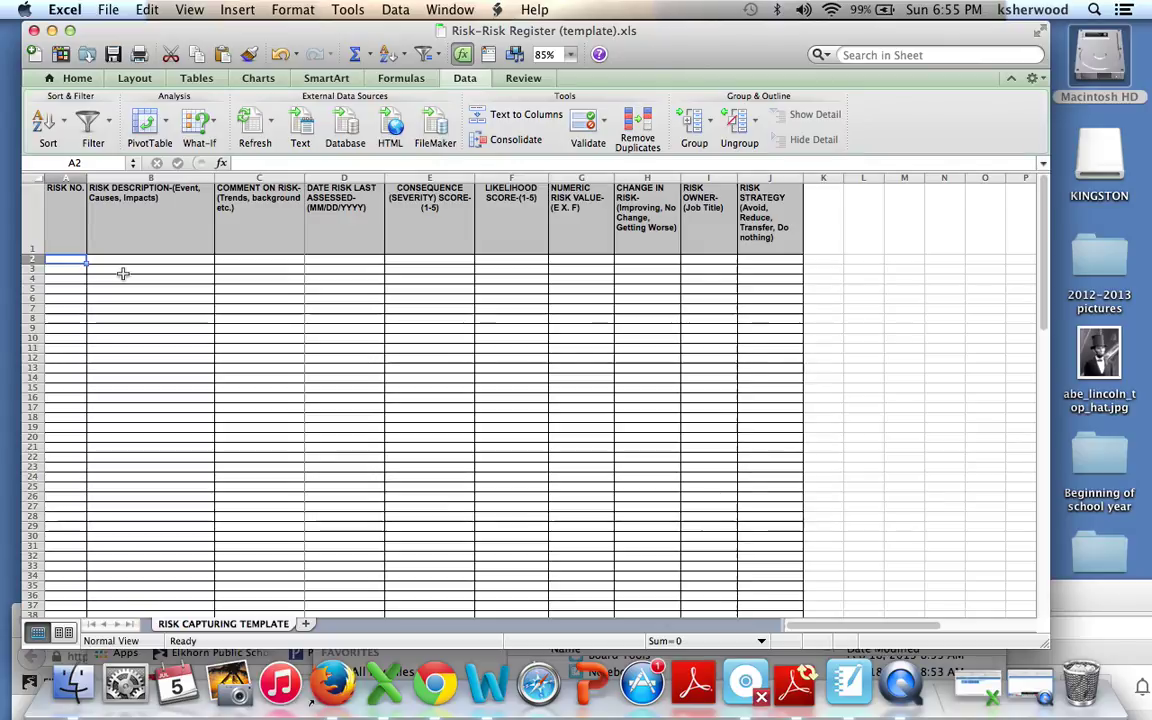
Step: Enter risk numbers 1 through 5 in A2:A6 under RISK NO
text(1)
key(Return)
text(2)
key(Return)
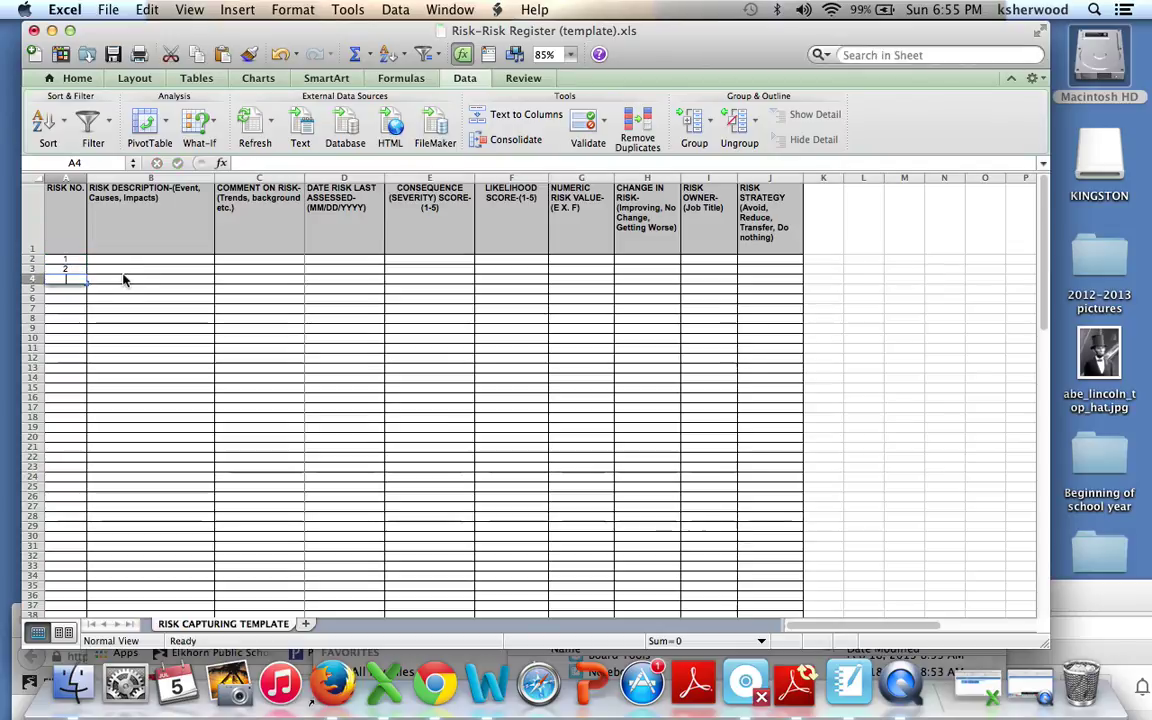
text(3)
key(Return)
text(4)
key(Return)
text(5)
key(Return)
key(Up)
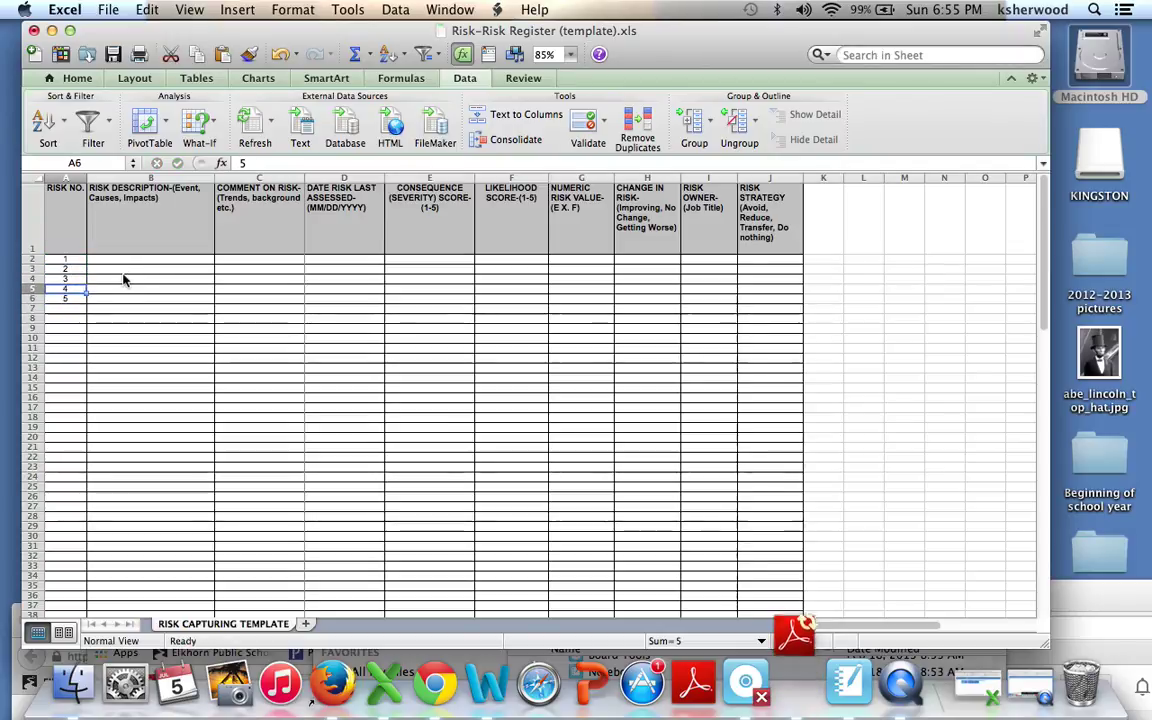
key(Up)
key(Up)
key(Up)
key(Up)
key(Right)
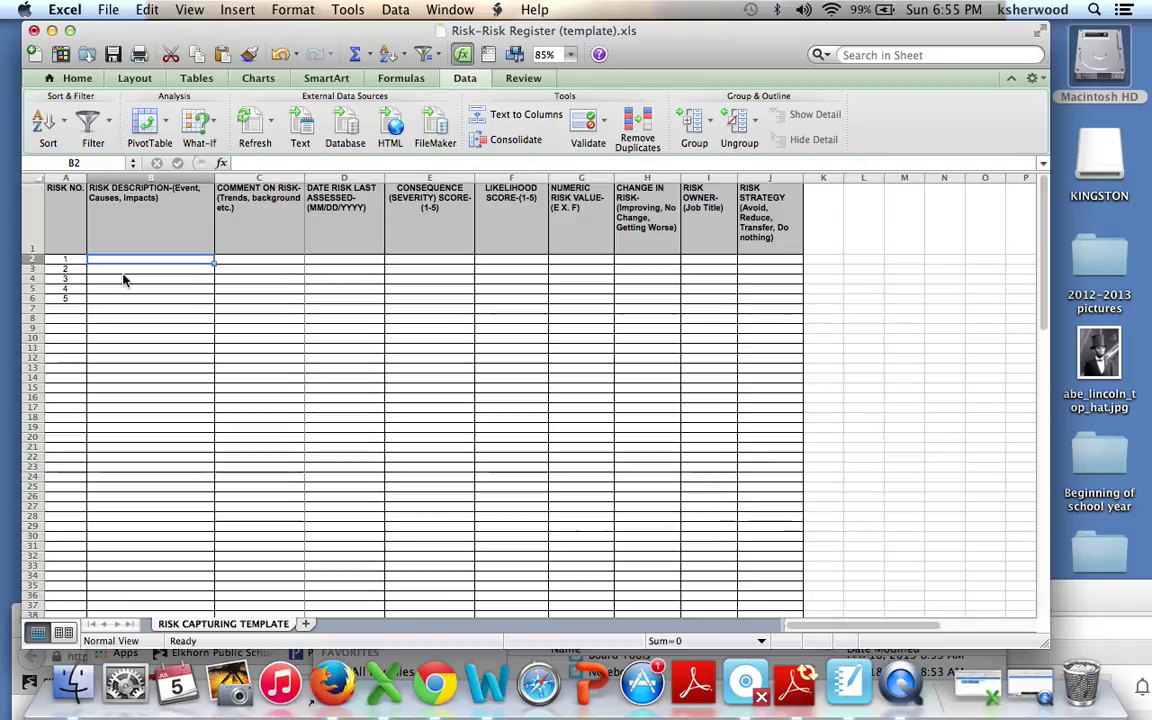
Step: Enter 'Company Culture' in B2 with a comment contrasting easy going me and a conservative old style company
text(Compa)
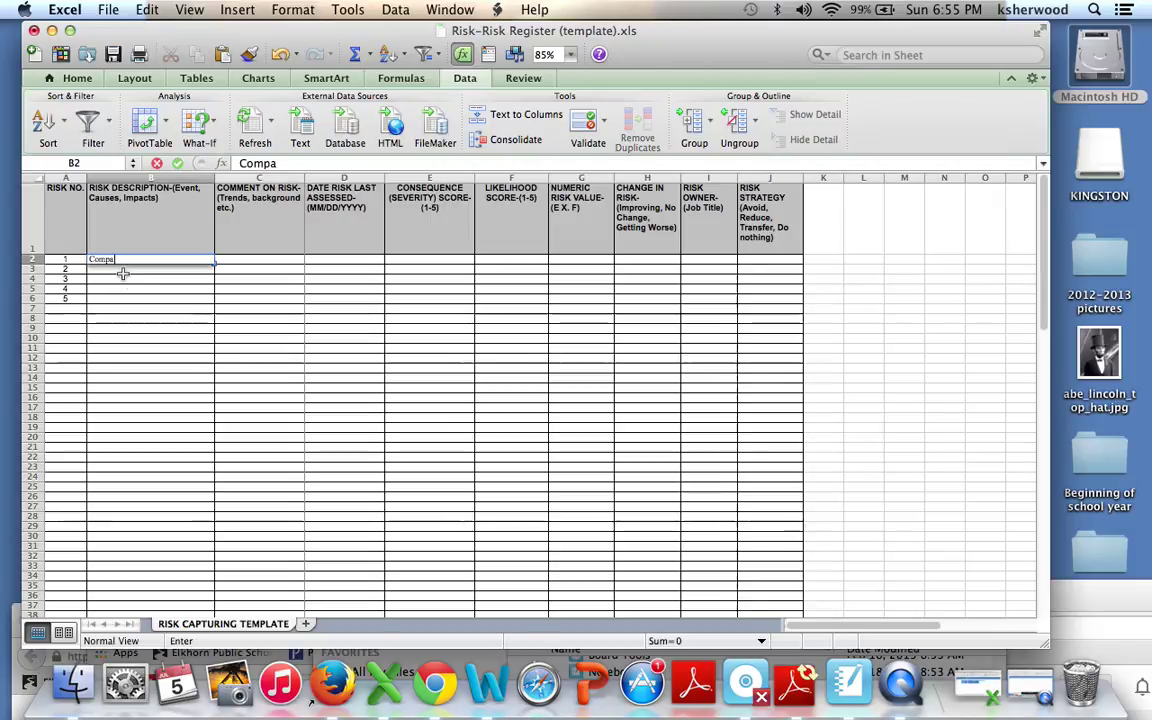
text(ny Culture)
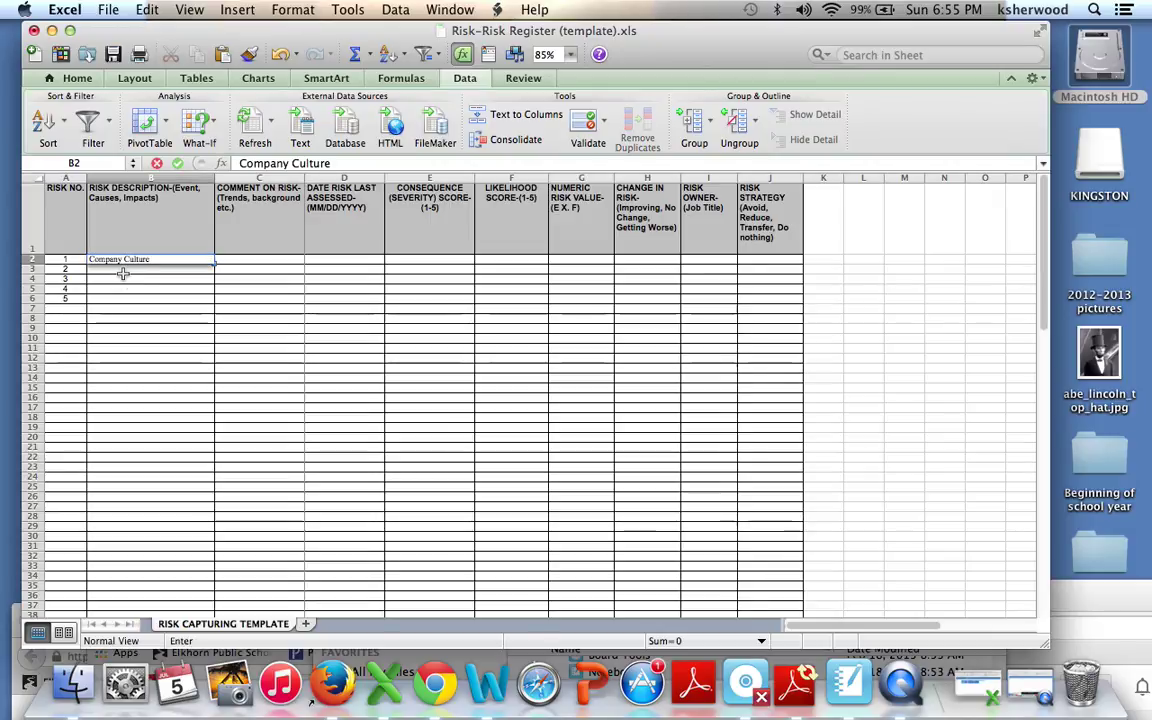
key(Tab)
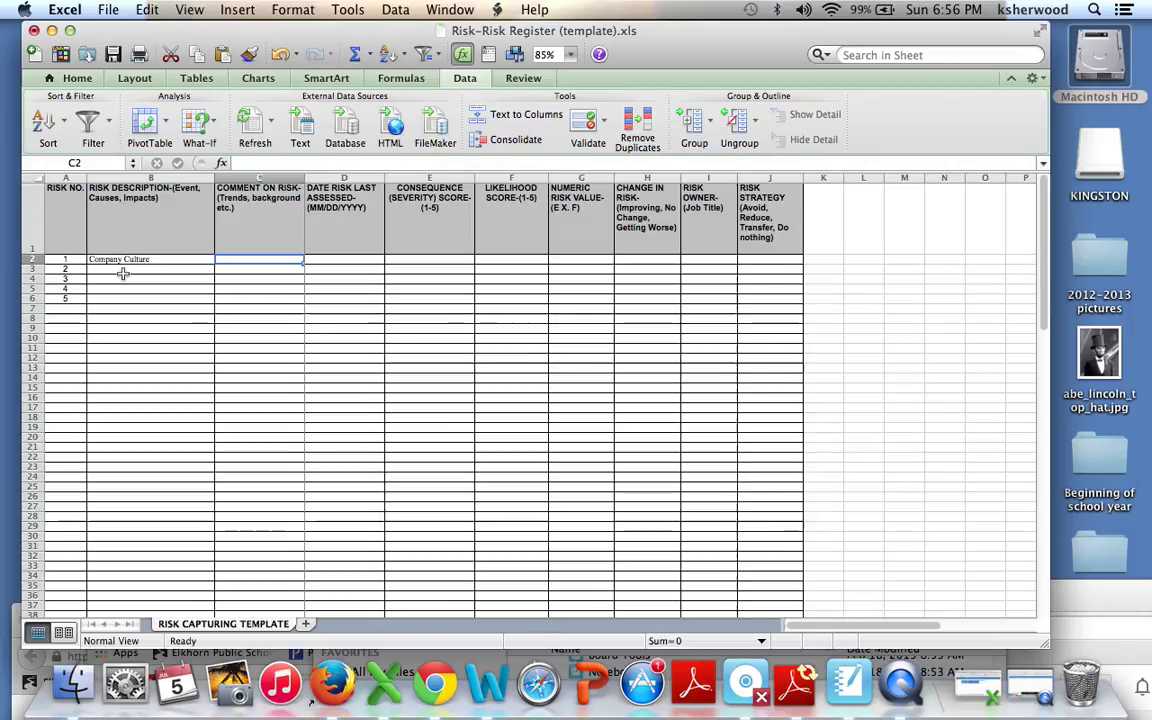
text(I am more)
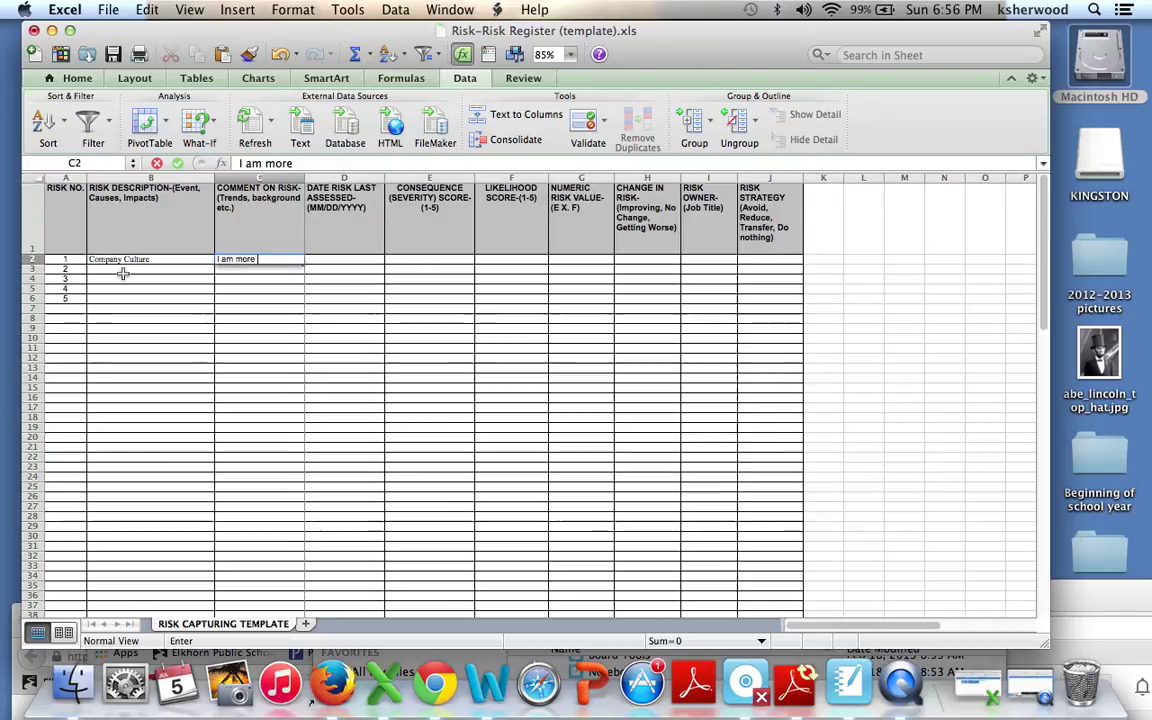
text(easy goin)
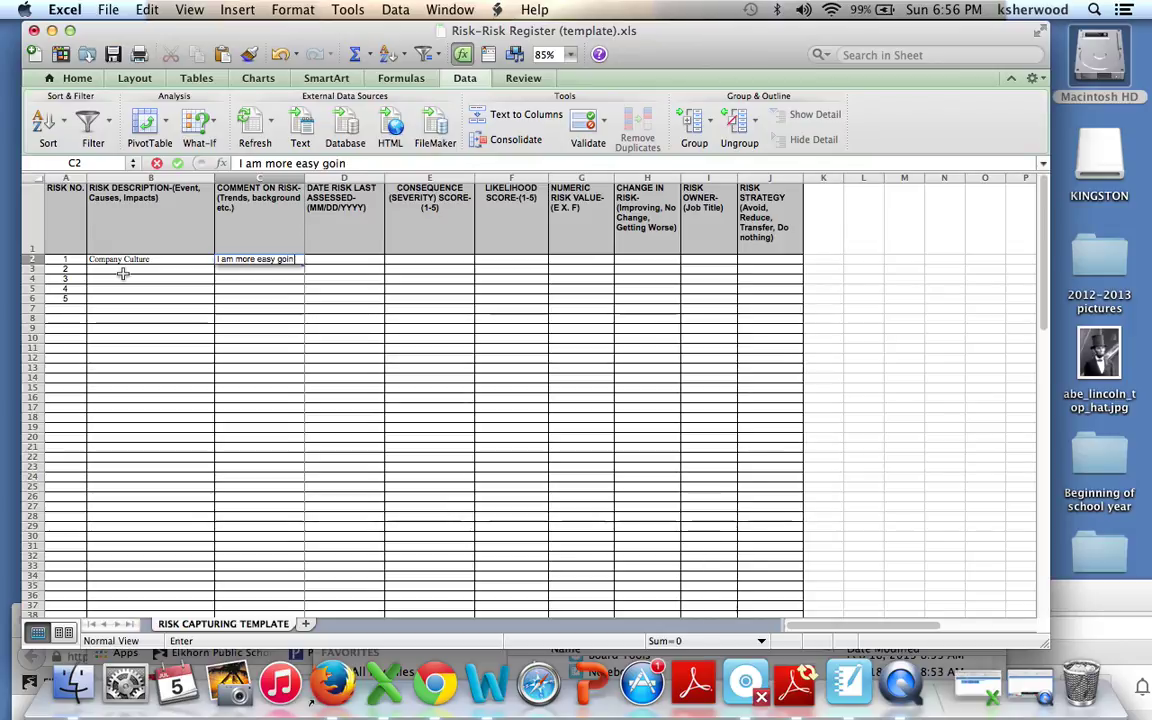
text(g and laid back)
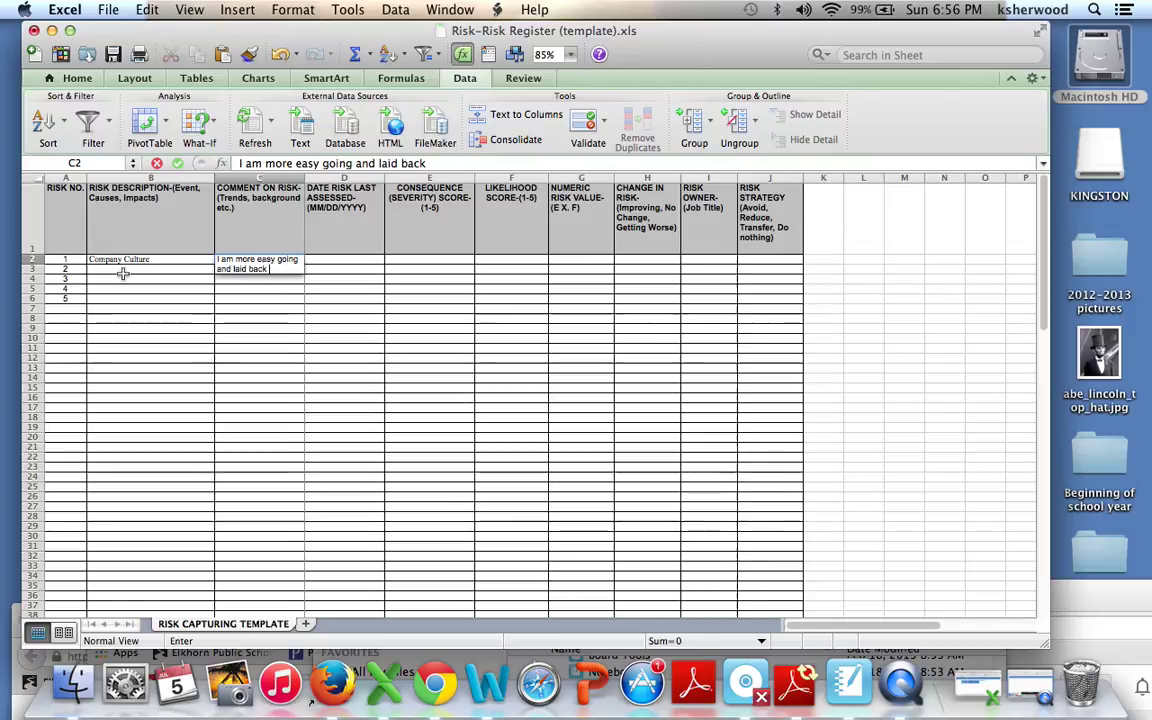
text( and this is a on)
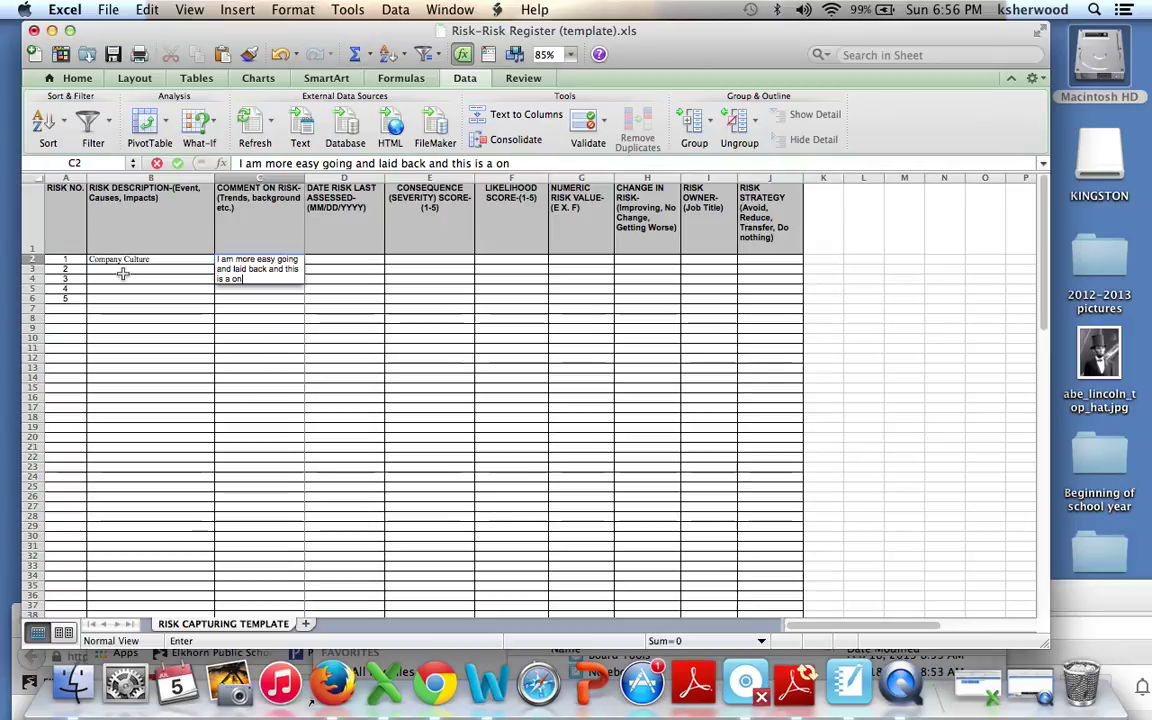
key(BackSpace)
key(BackSpace)
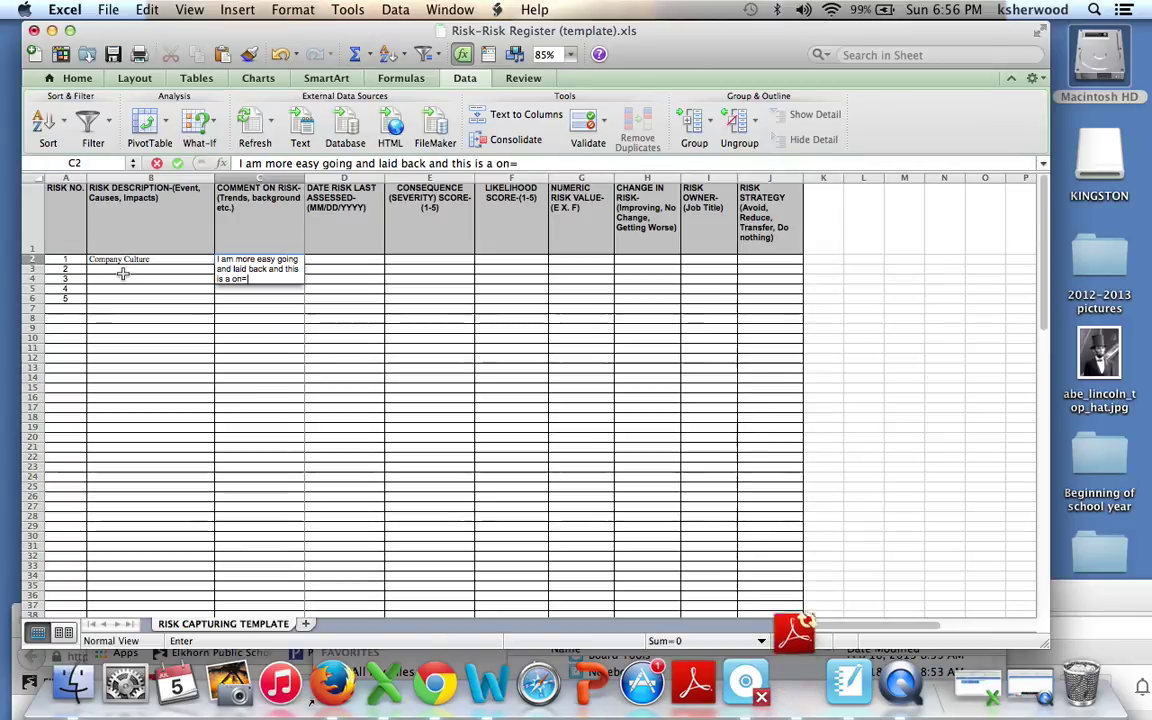
text(conservati)
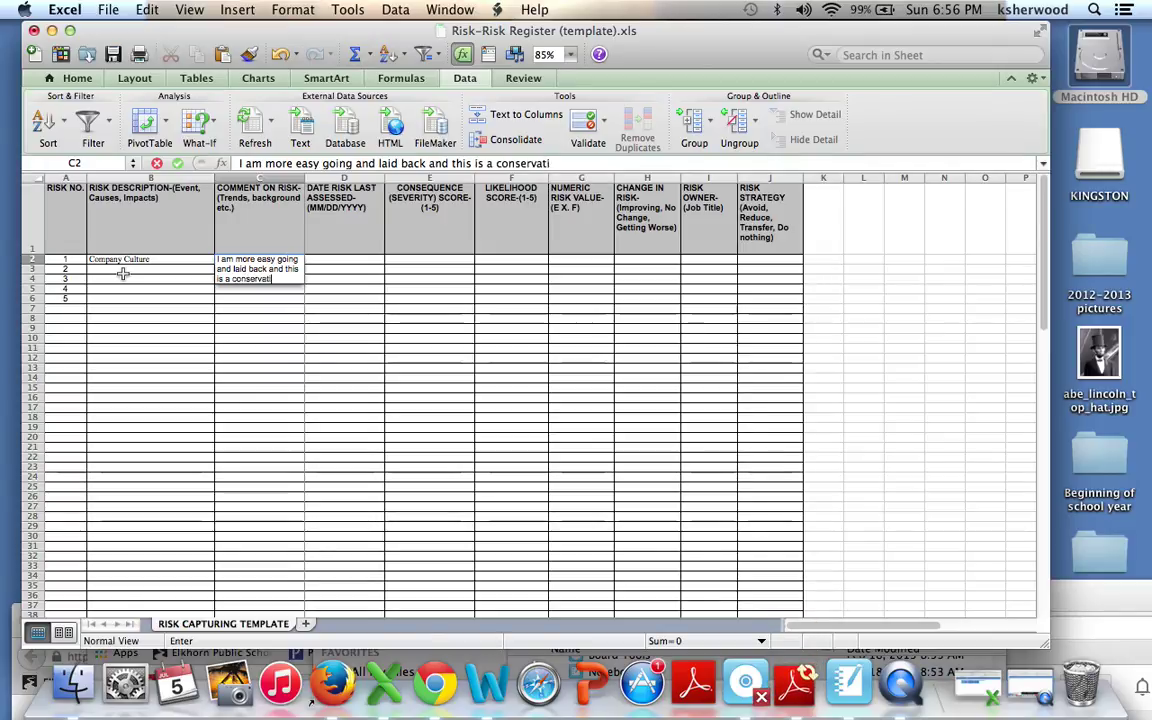
text(ve ol)
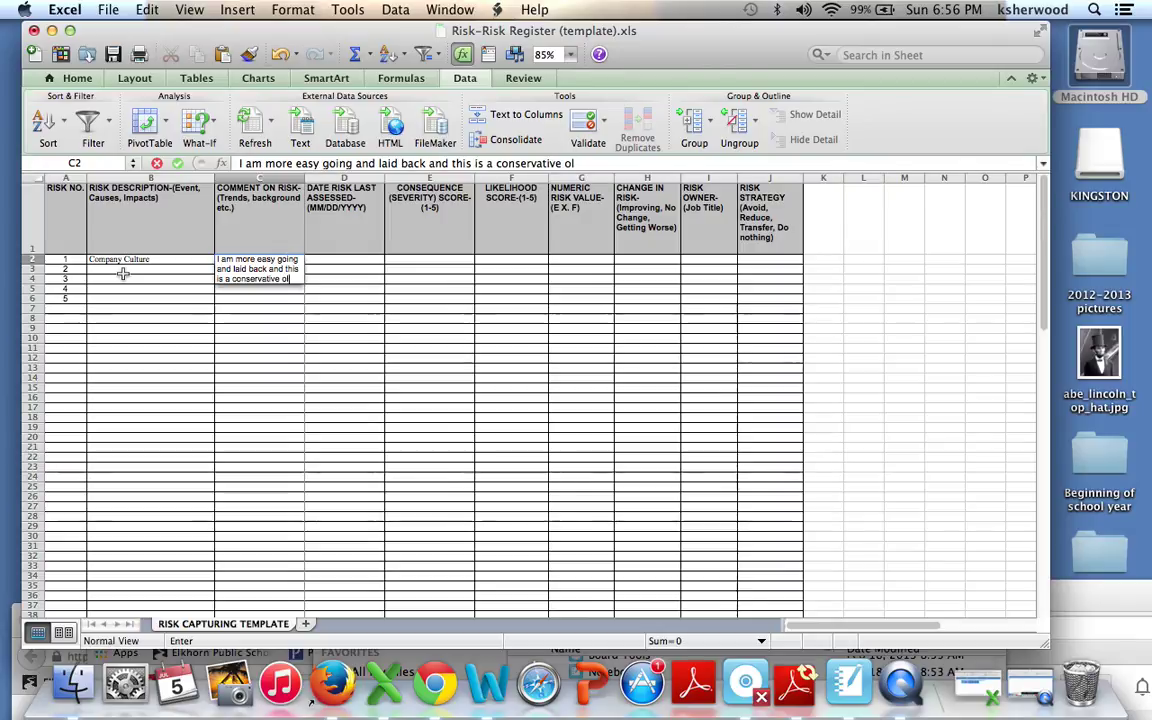
text(d style company.)
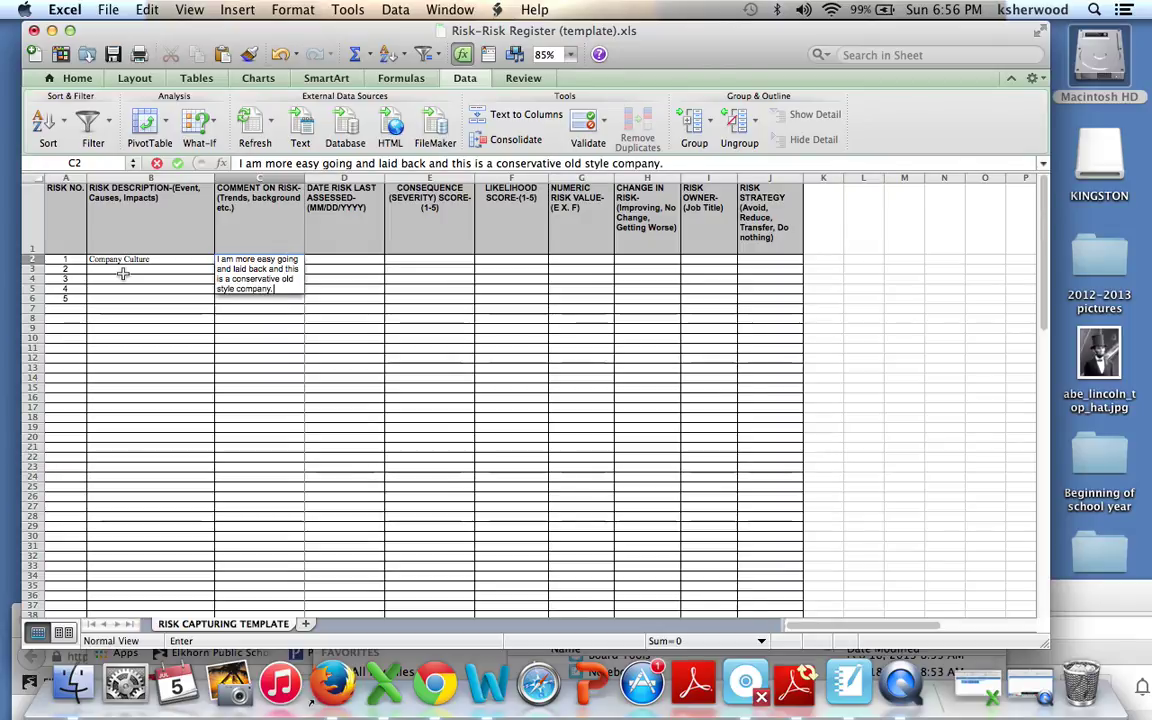
key(Return)
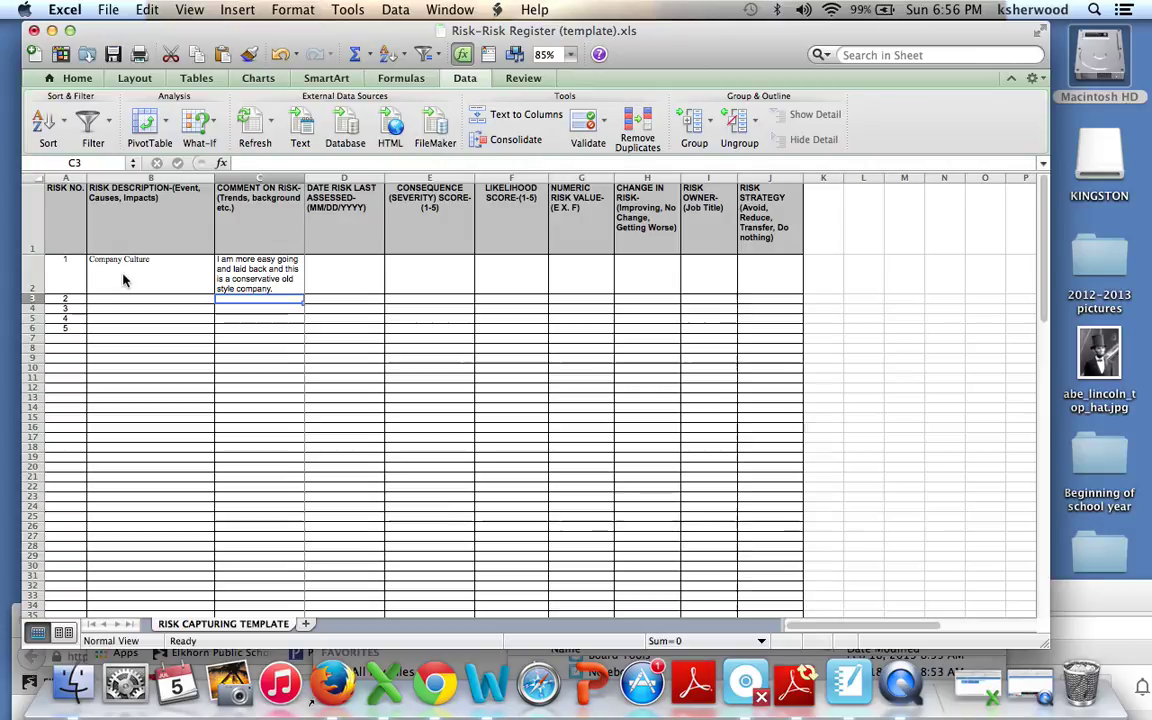
Step: Fill D2:G2 with date 7/4/2015, consequence 4, likelihood 2 and numeric risk value 8
key(Up)
key(Right)
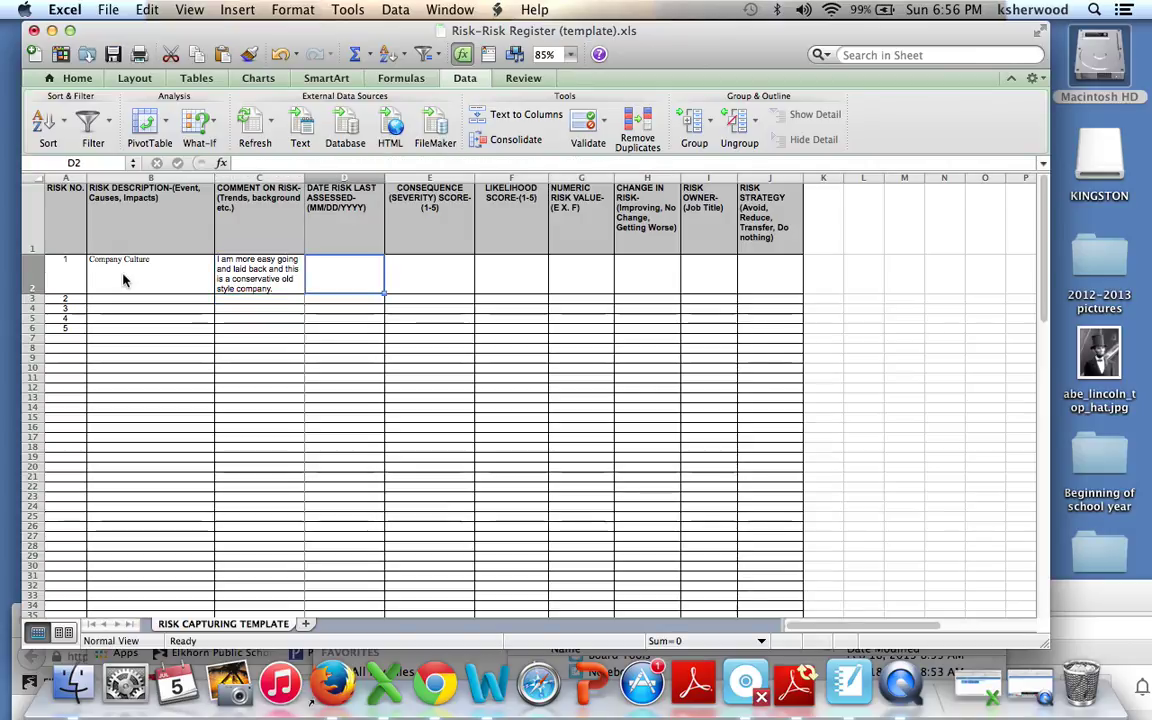
text(7/4/2015)
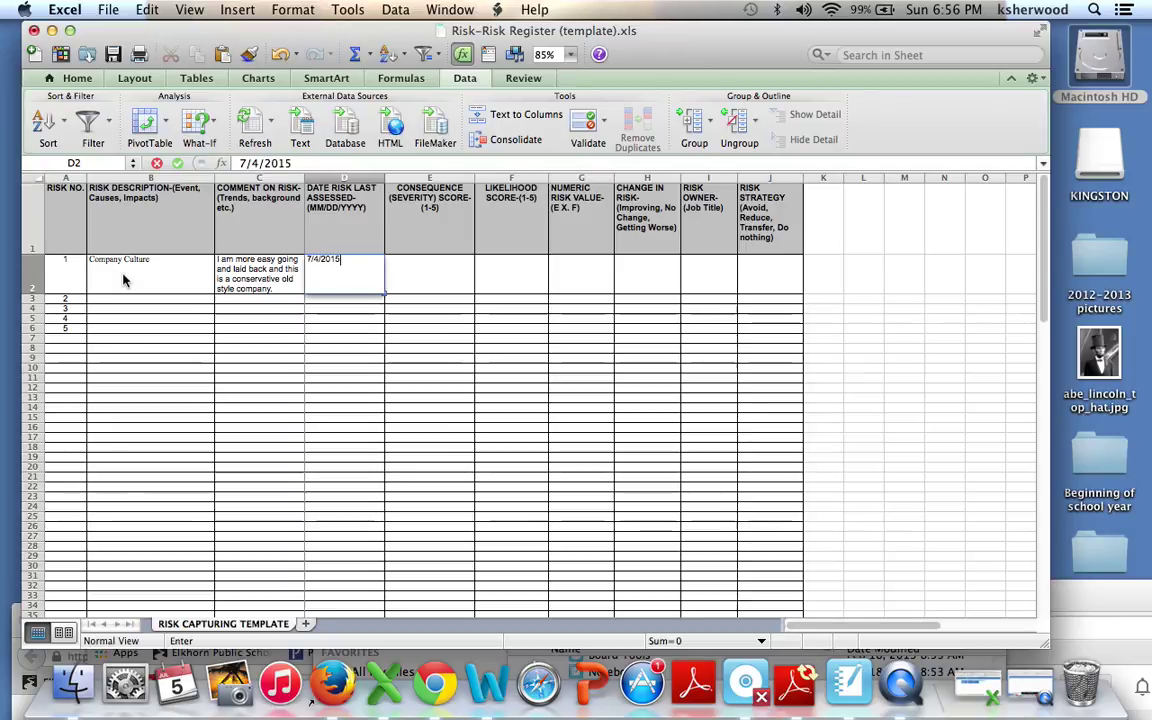
key(Tab)
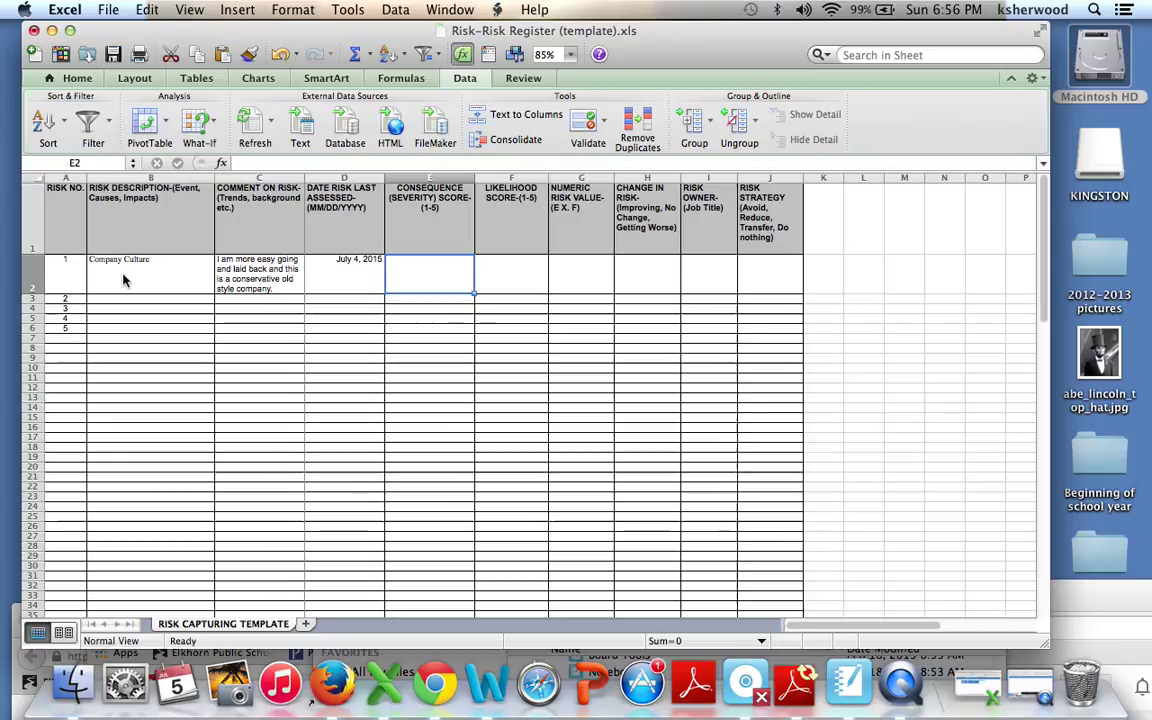
text(4)
key(Tab)
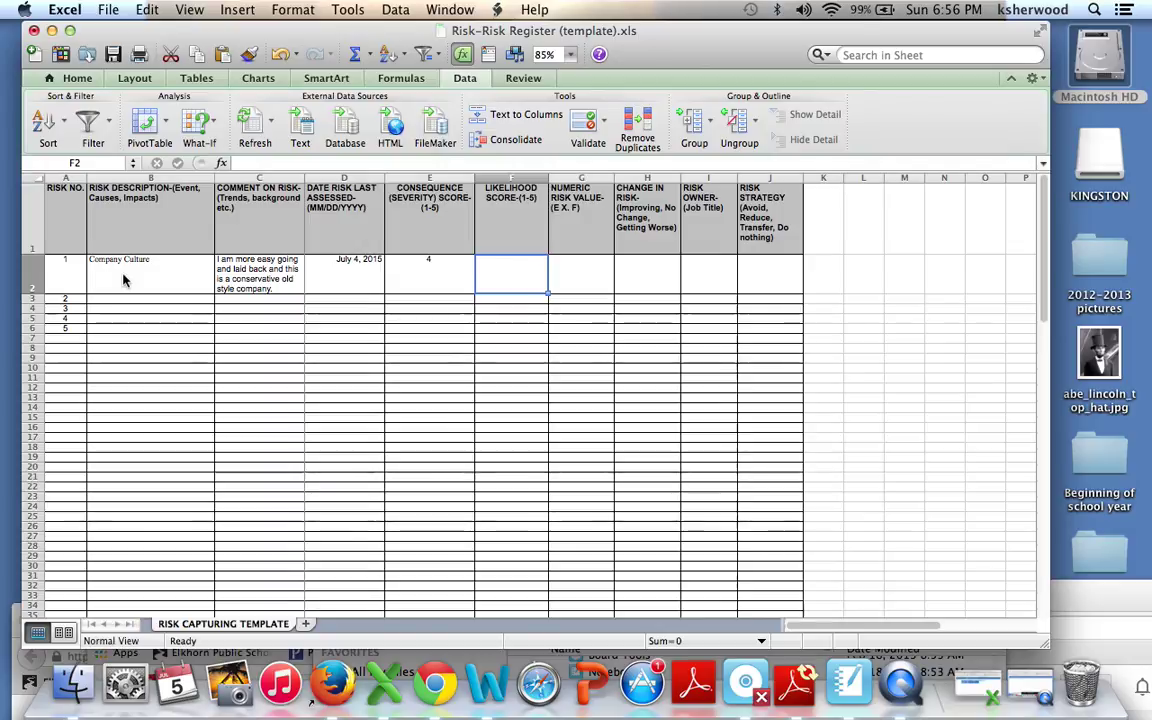
text(2)
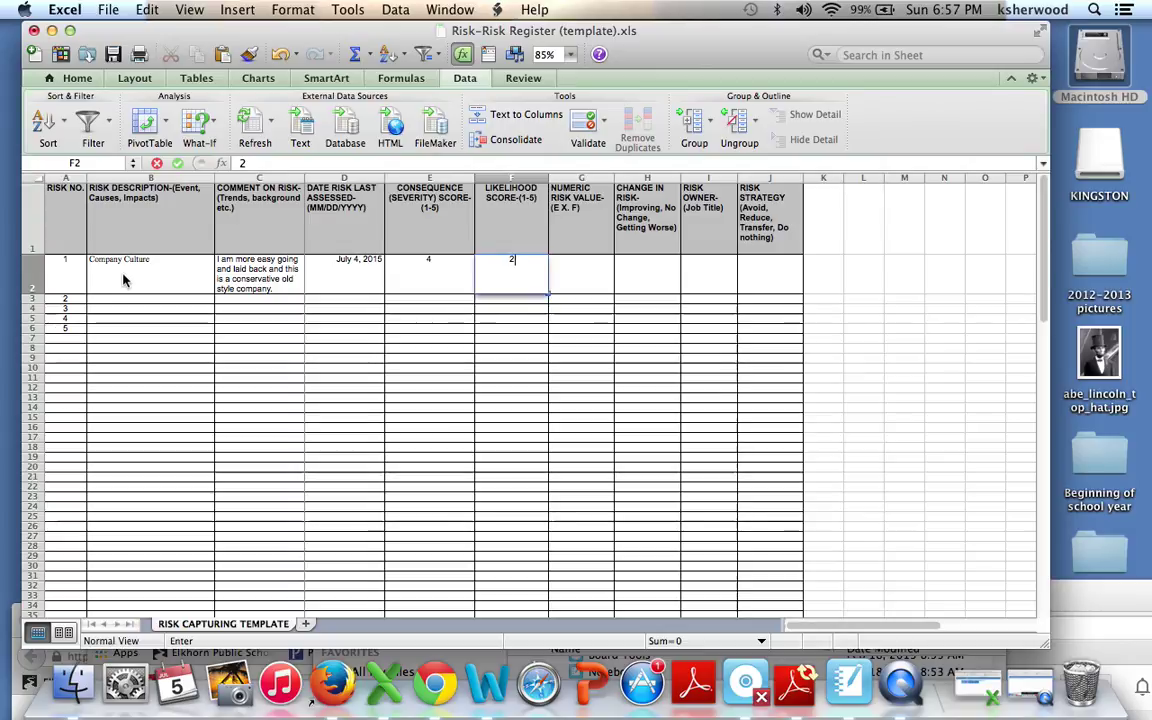
key(Tab)
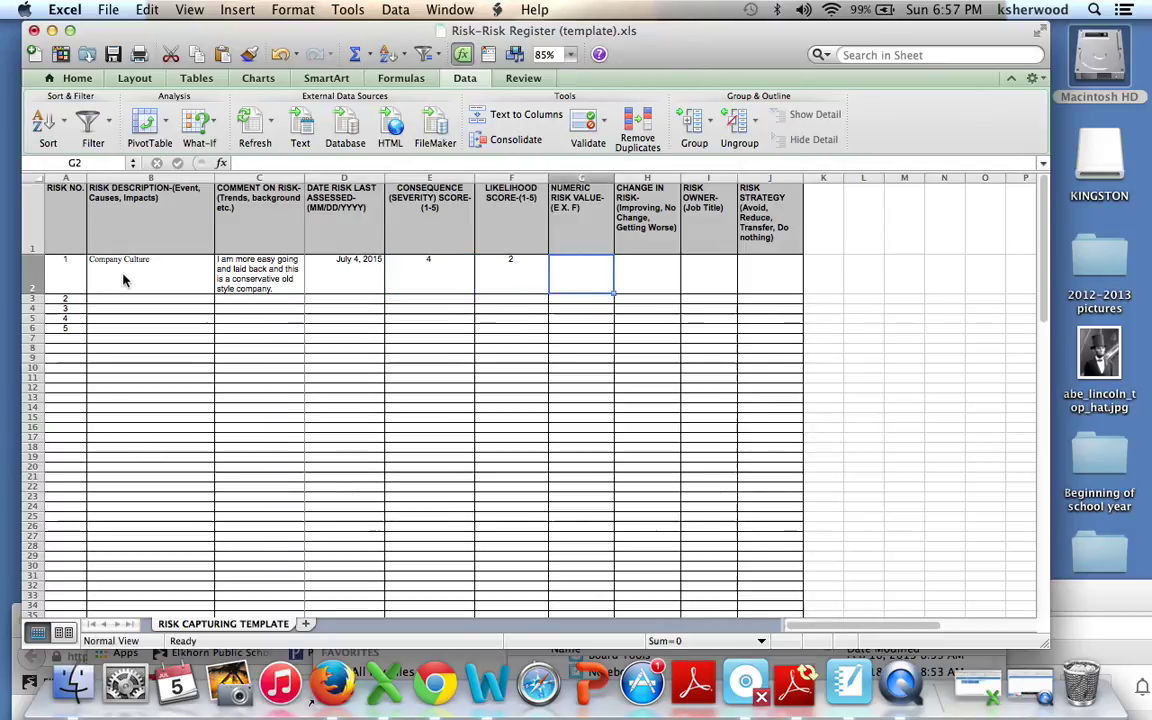
text(8)
key(Tab)
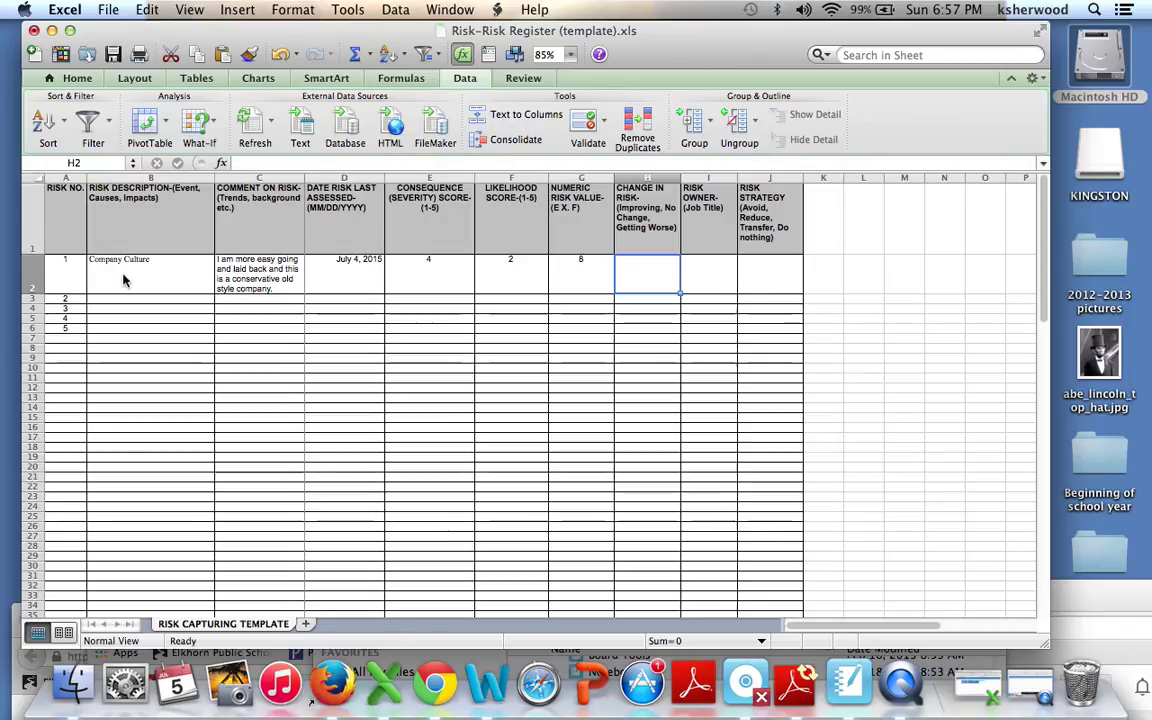
Step: Set risk 1's change in risk to Improving and its owner to Me
text(Improving)
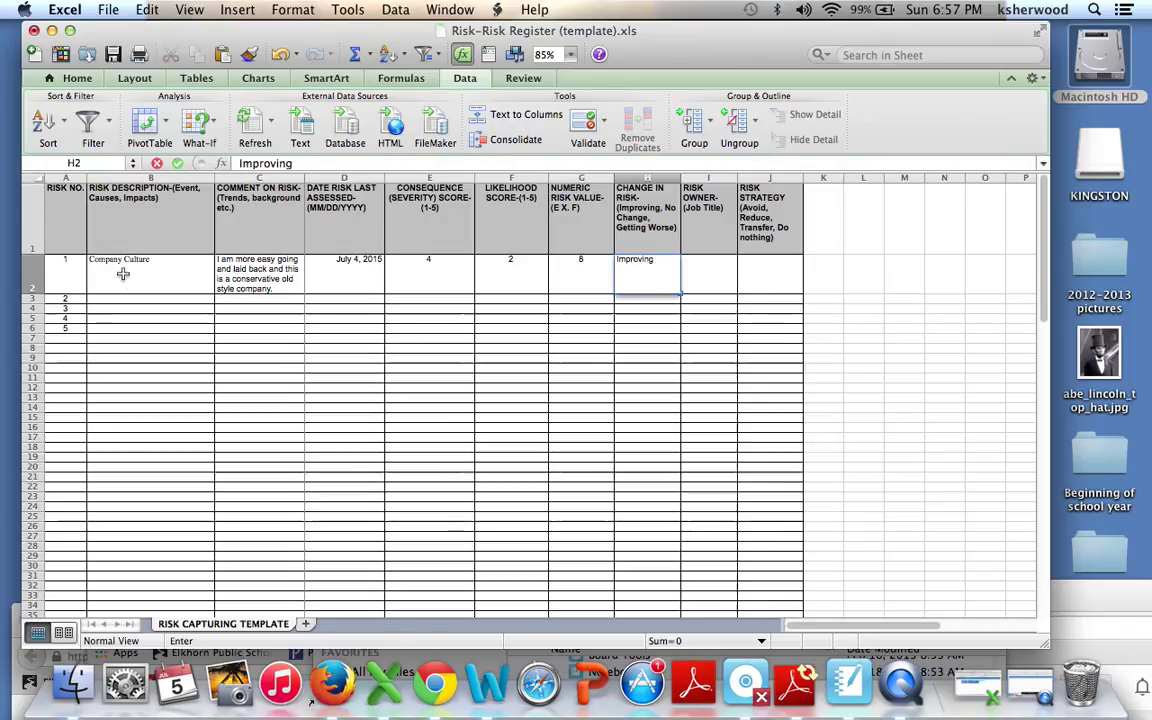
key(Tab)
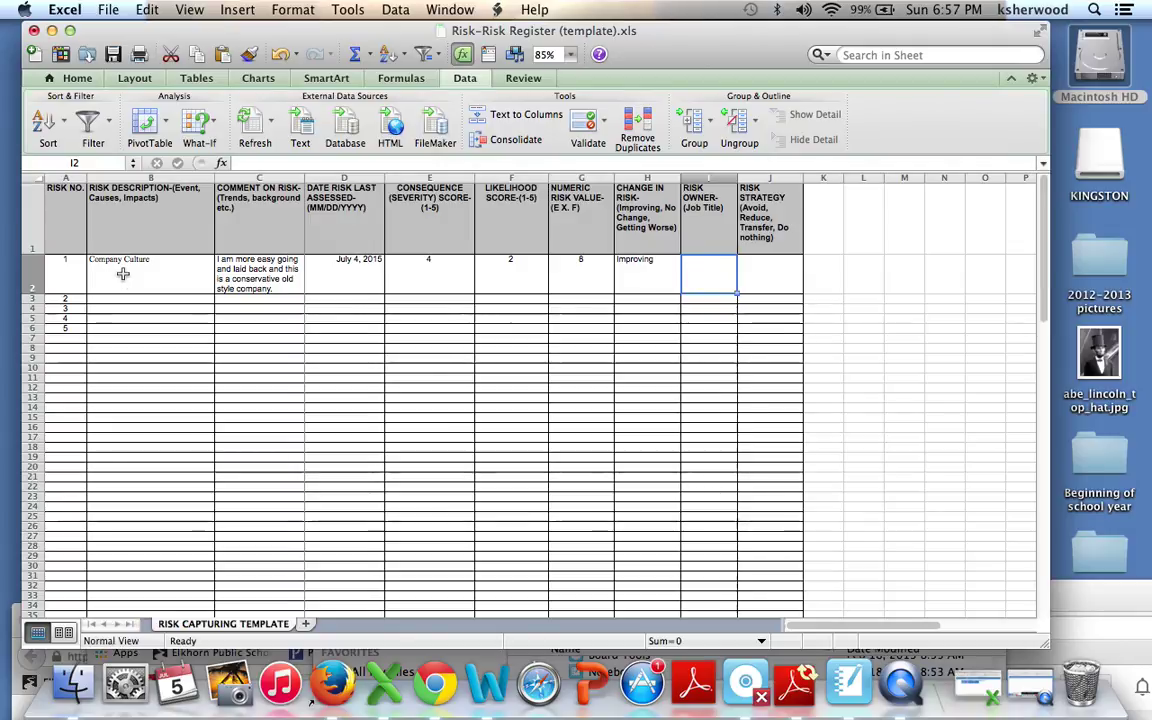
text(Me)
key(Tab)
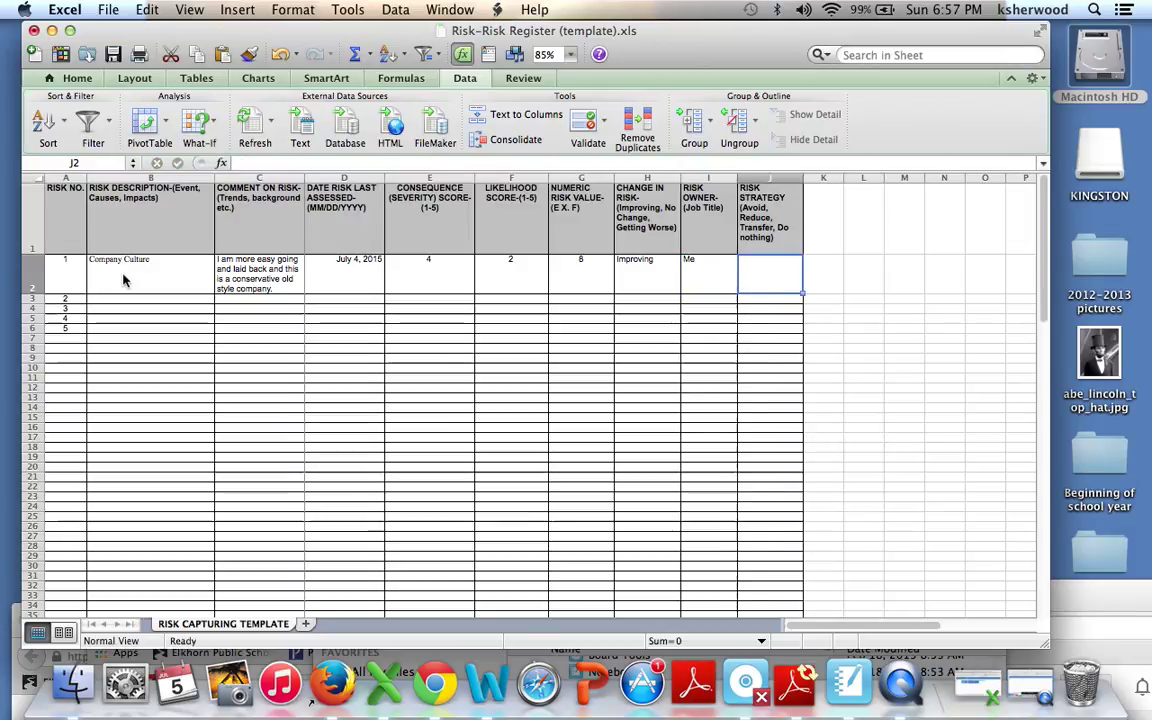
Step: Enter risk 1's strategy 'Reduce-Researching the company. IE-Glassdoor' in J2
key(Up)
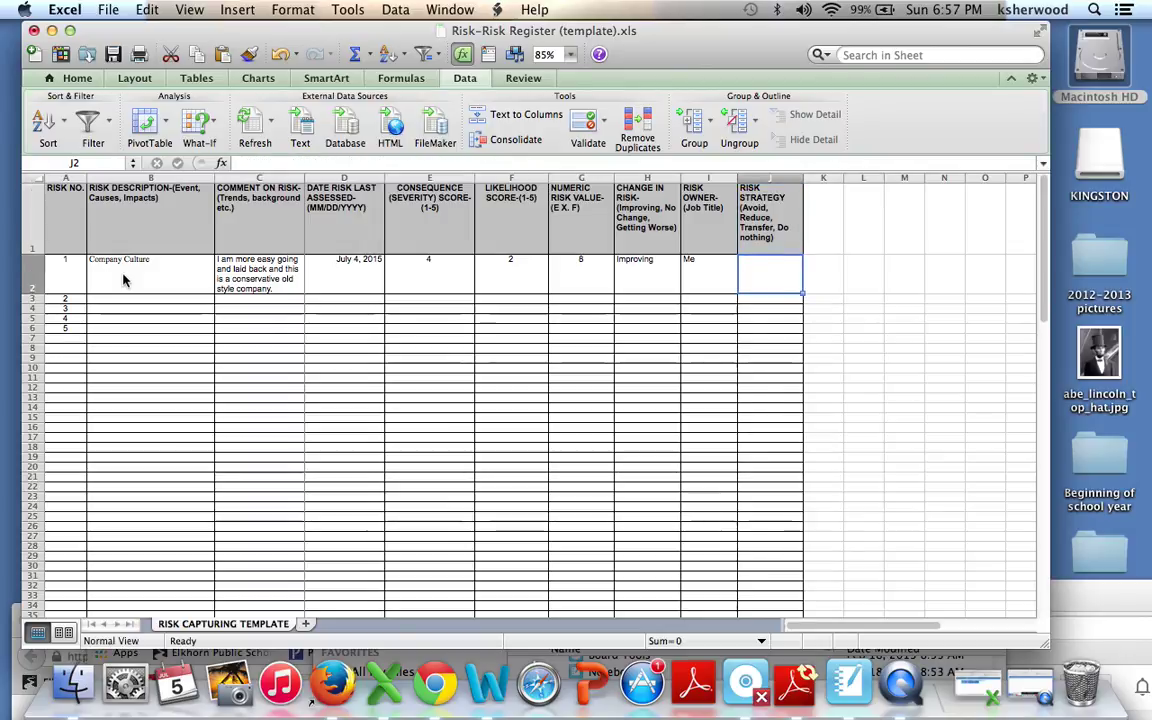
text(Reduce-)
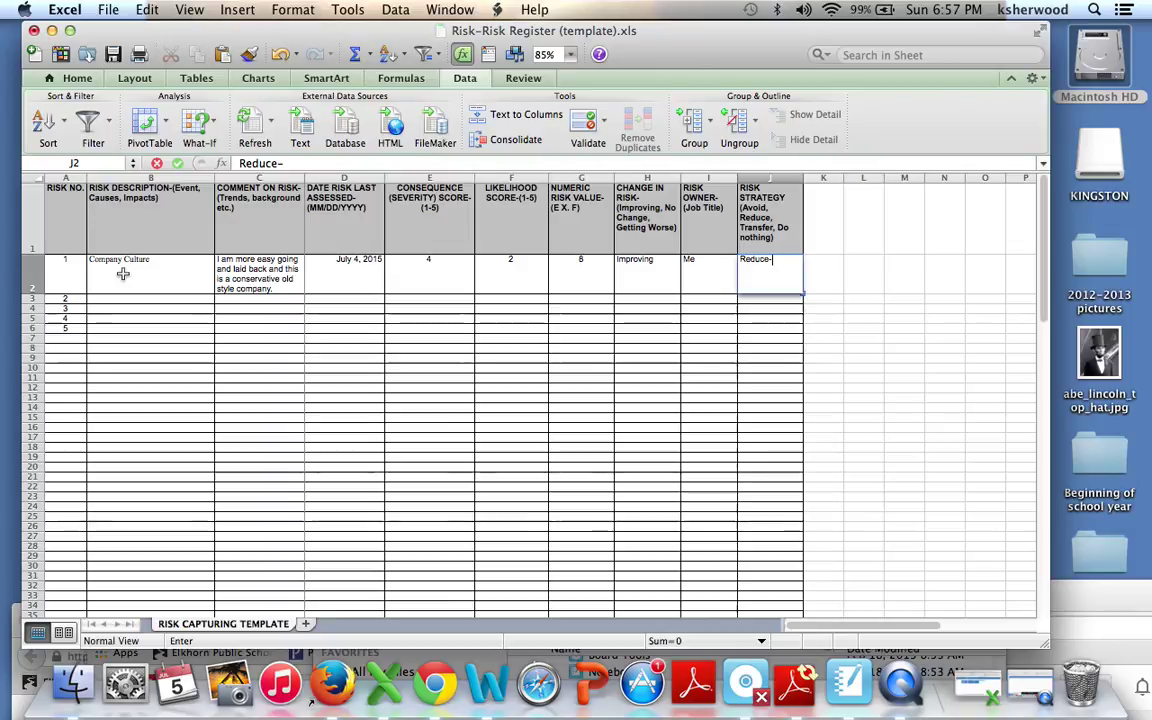
text(Rese)
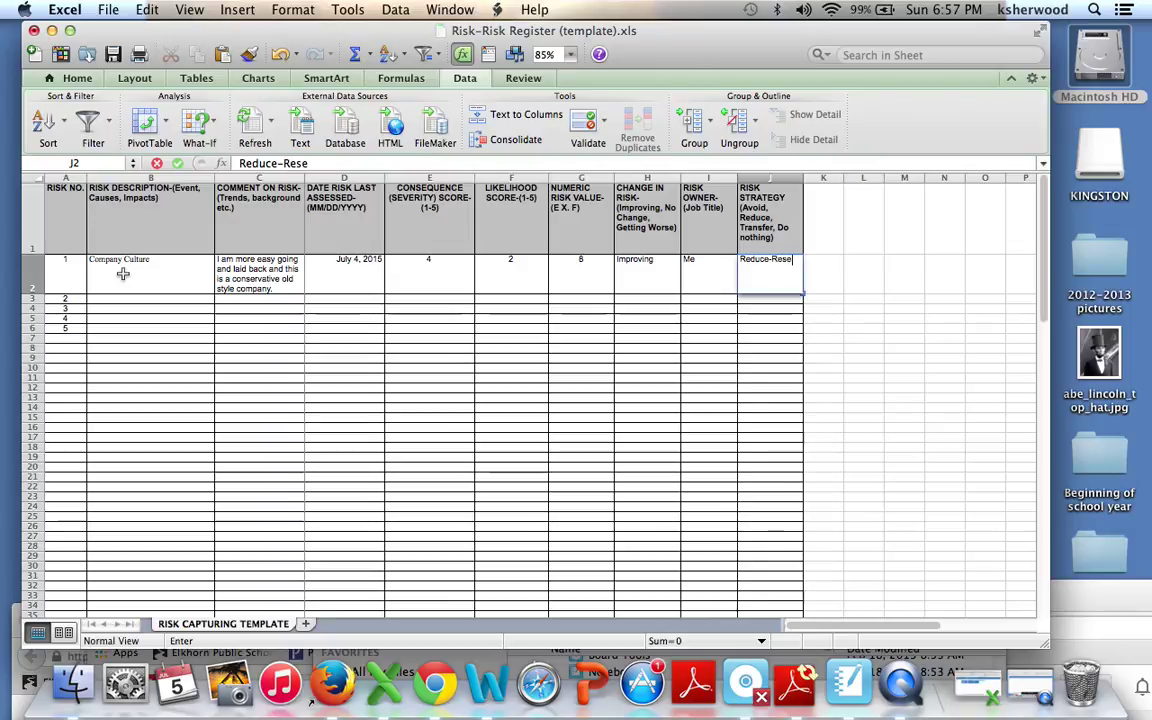
text(arching the company)
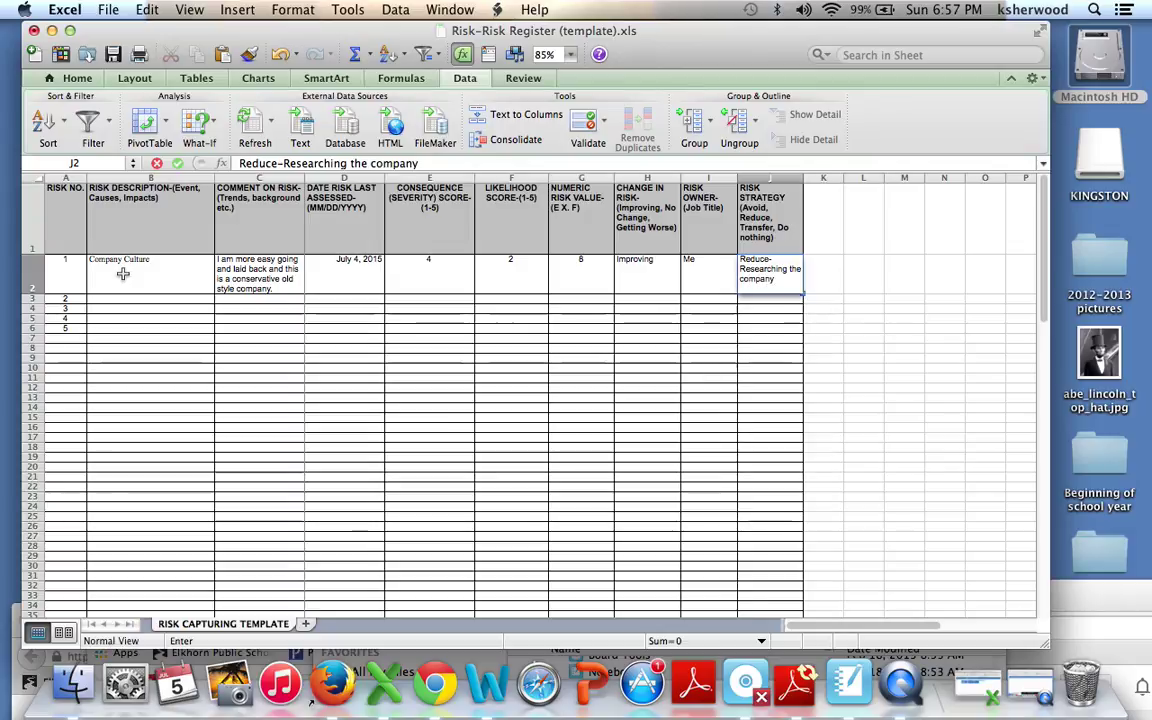
text(.  IE-G)
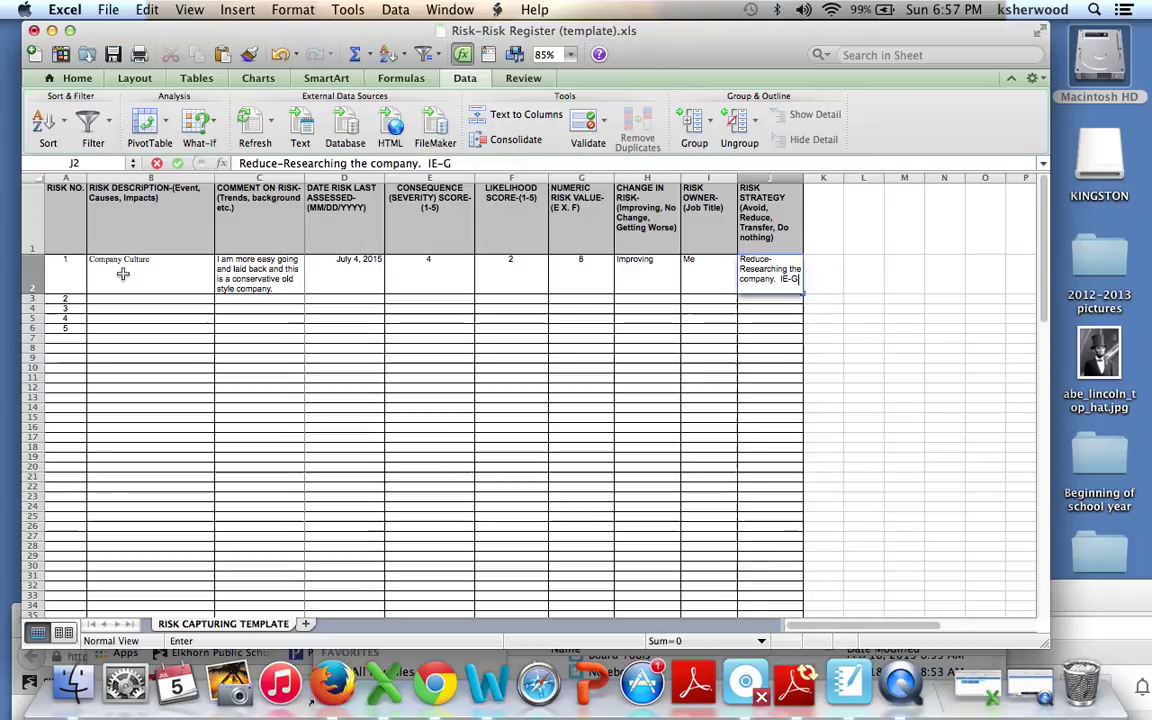
text(lassdoor)
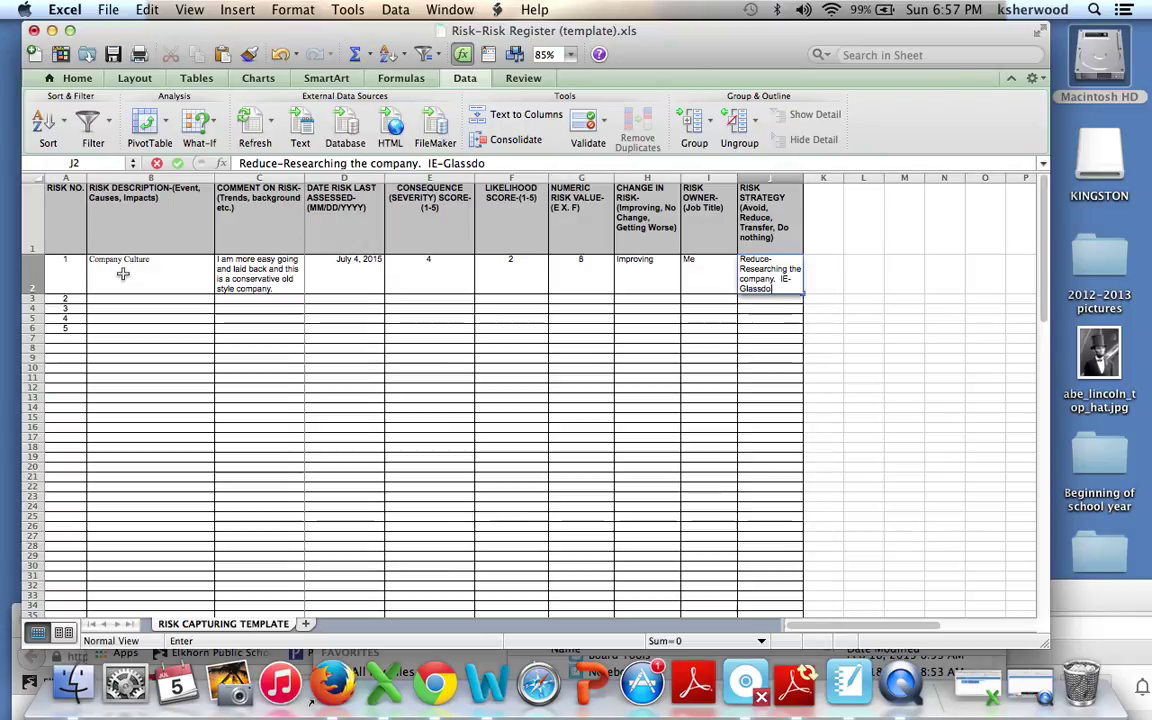
key(Return)
key(Left)
key(Left)
key(Left)
key(Left)
key(Left)
key(Left)
key(Left)
key(Left)
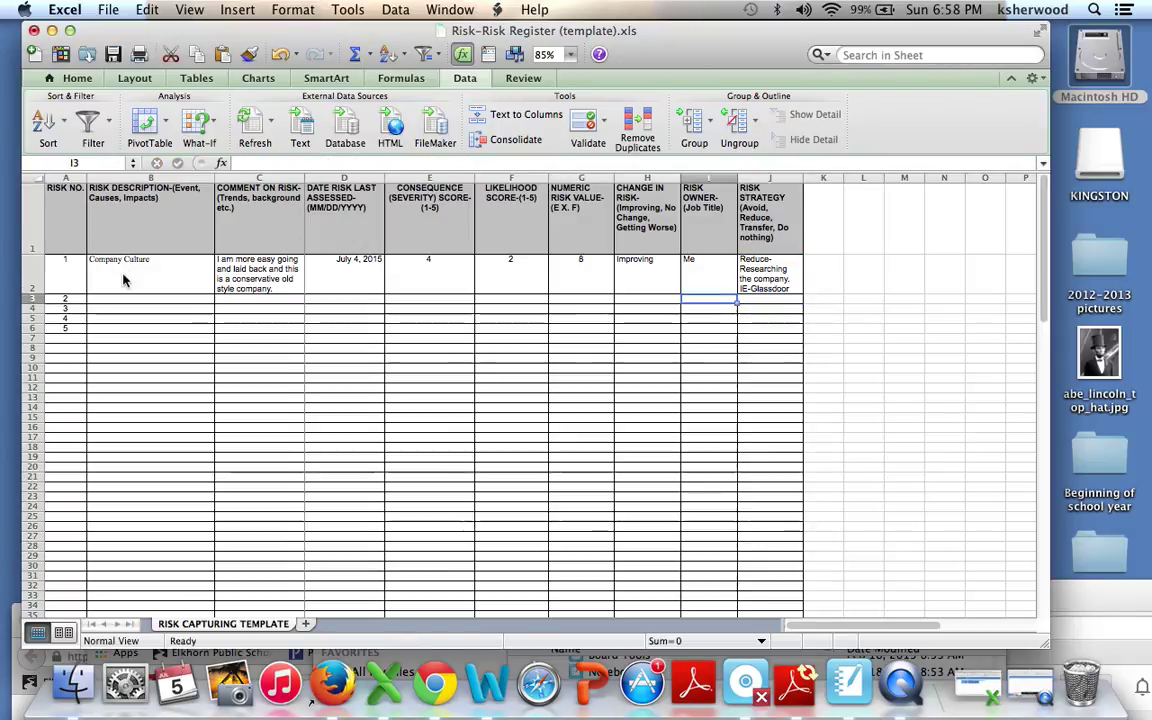
Step: Enter 'Current employment longevity lost' as risk 2's description in B3
key(Left)
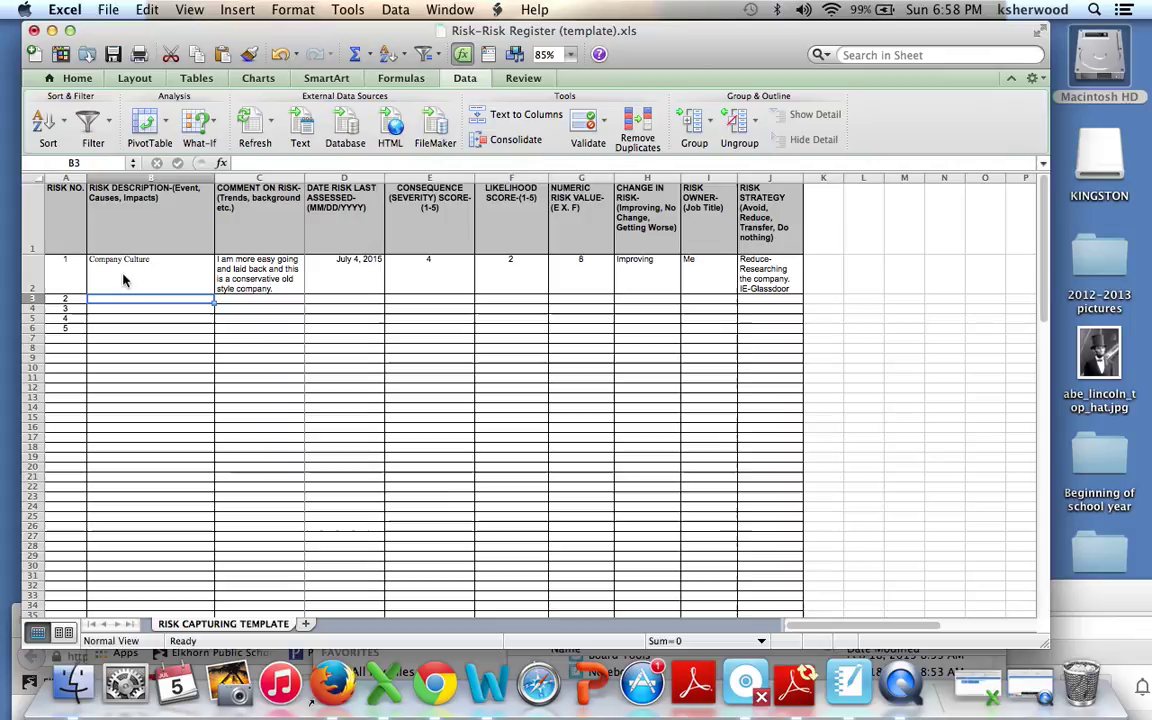
text(Current)
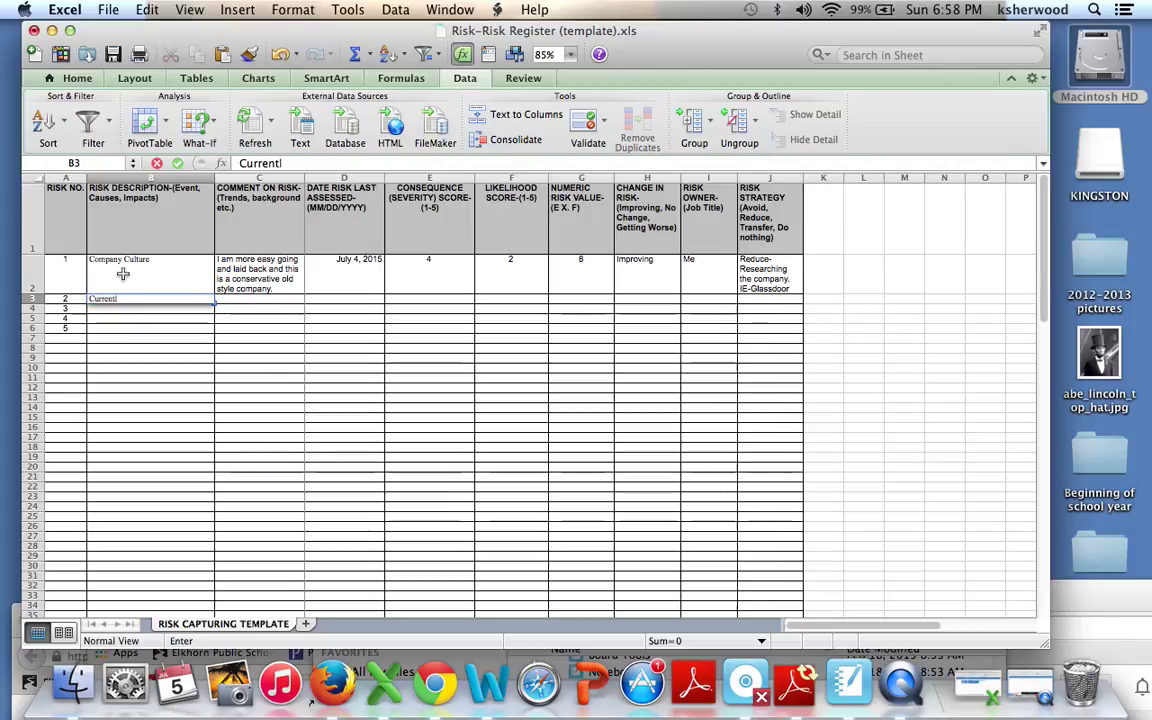
text( employ)
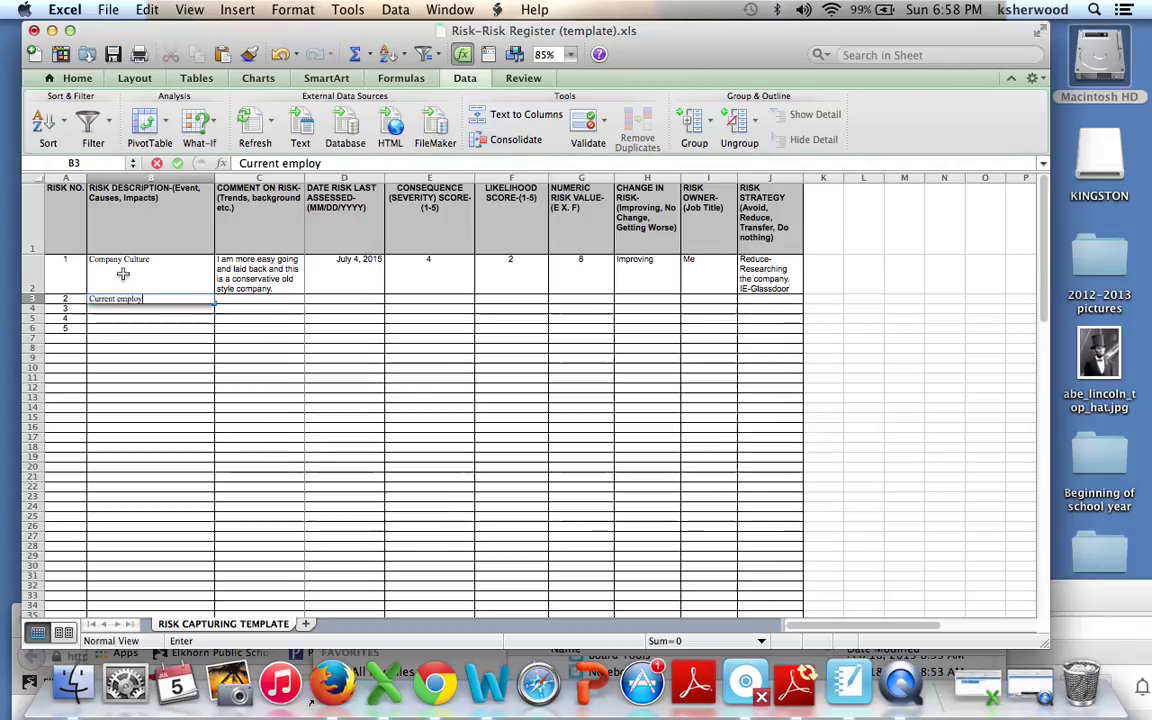
text(ment long)
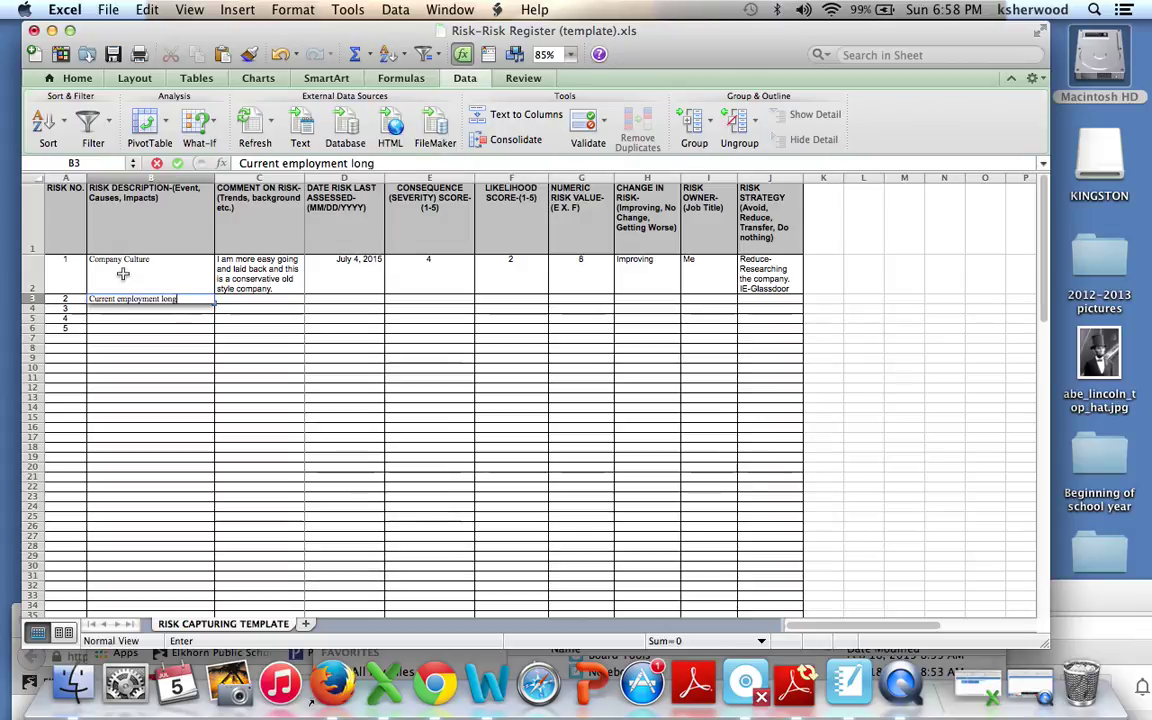
text(evity lost)
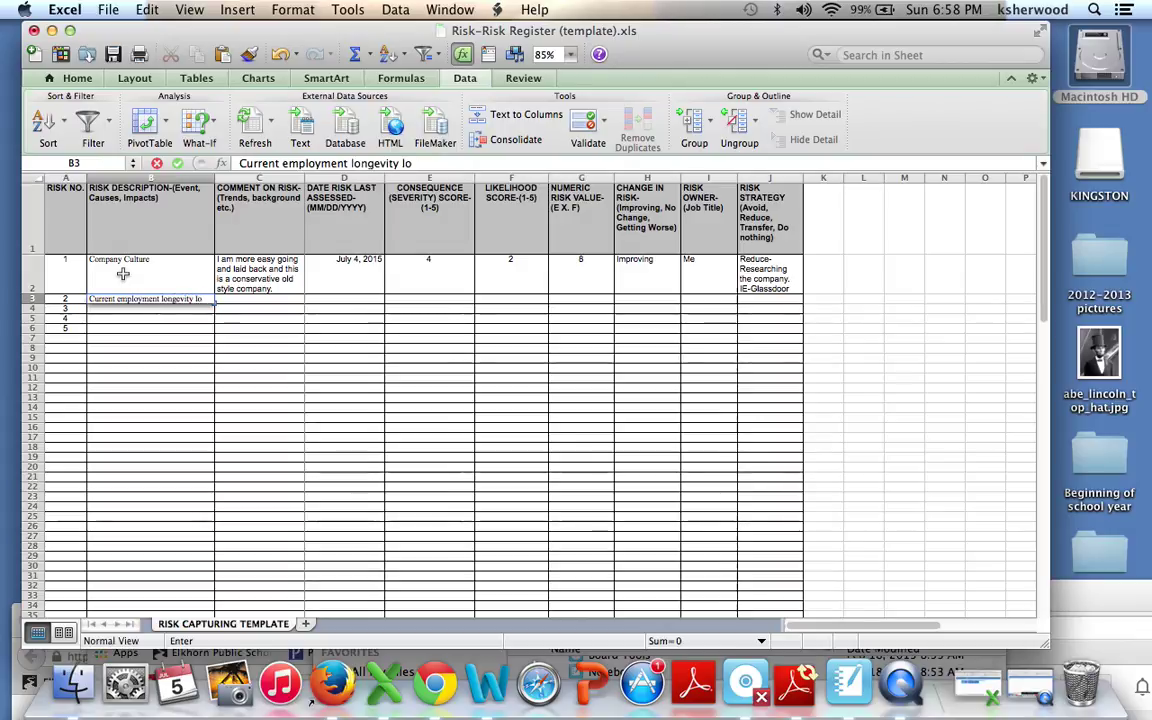
key(Return)
Step: Type risk 2's comment that tenure helps with stability and vacation package in C3
key(Up)
key(Right)
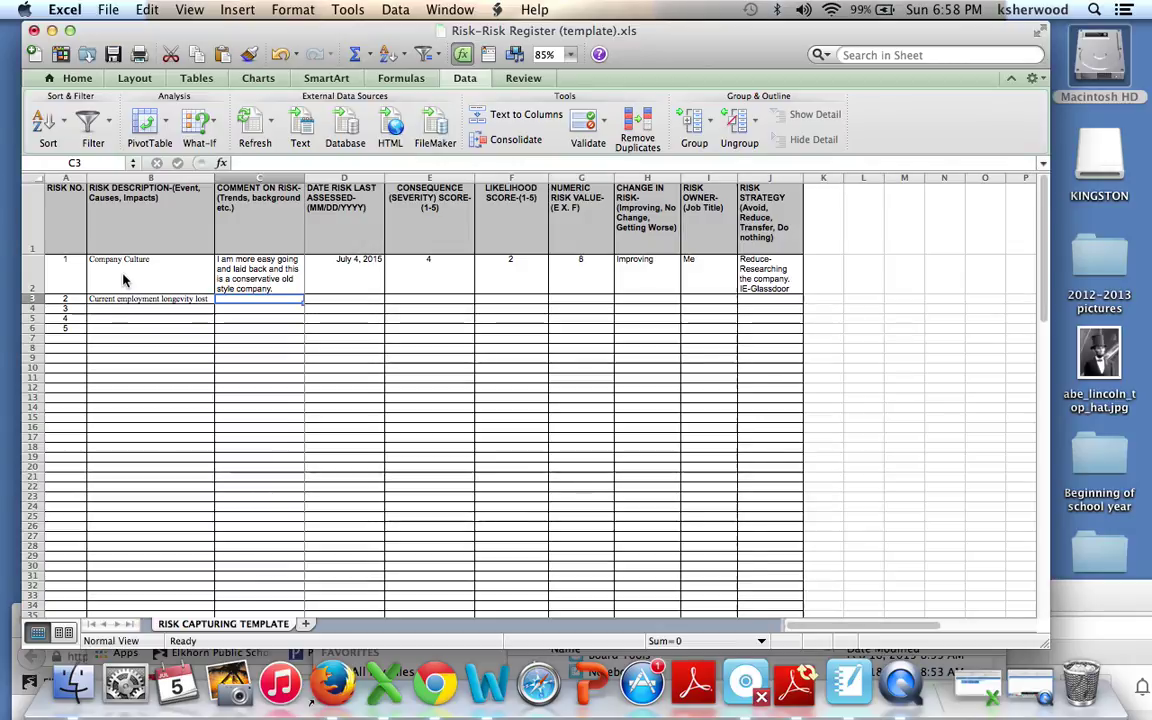
text(I)
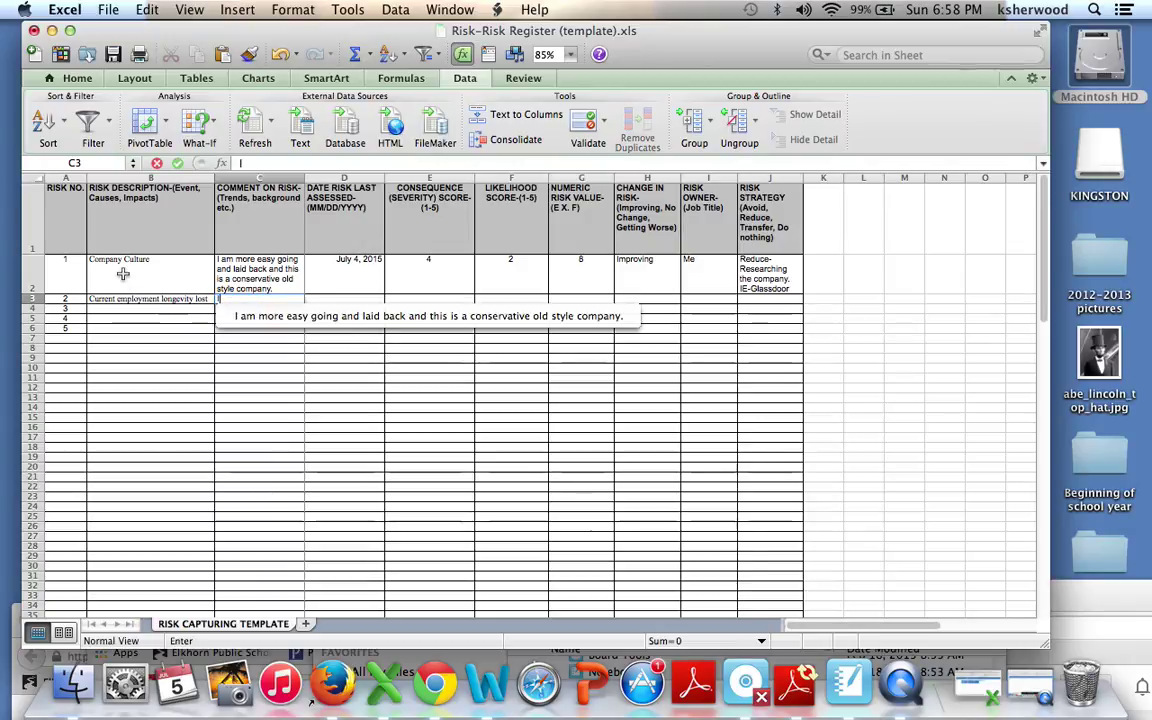
text( have tenure)
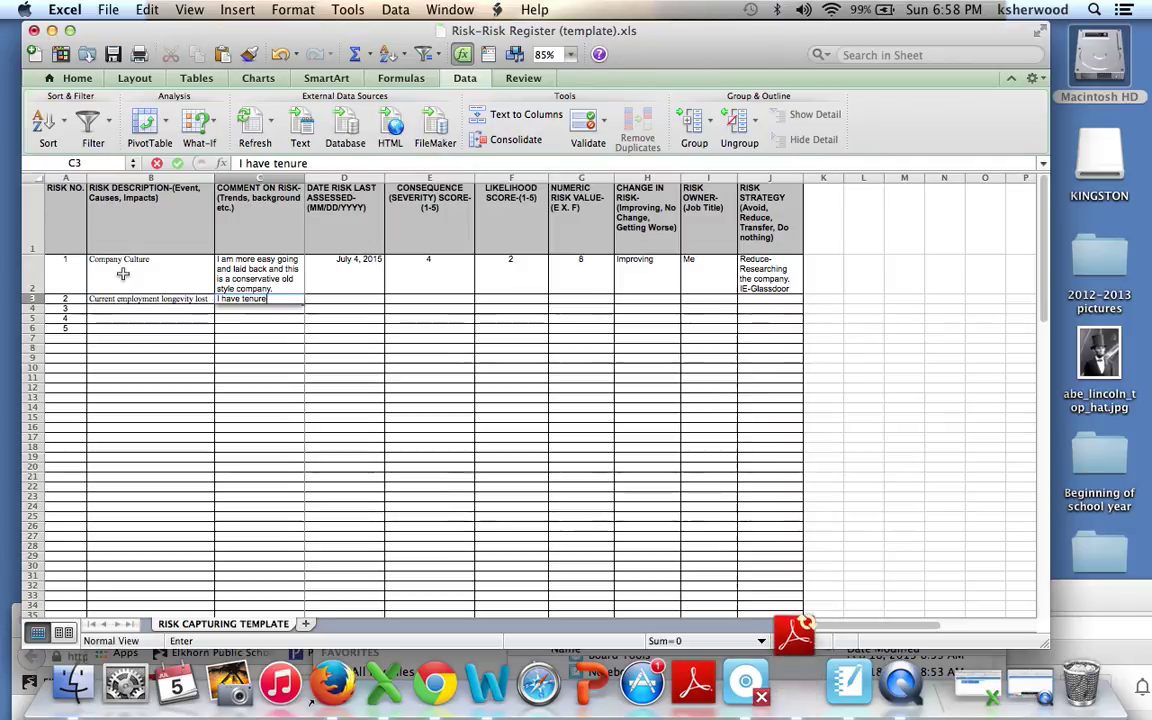
text(, that)
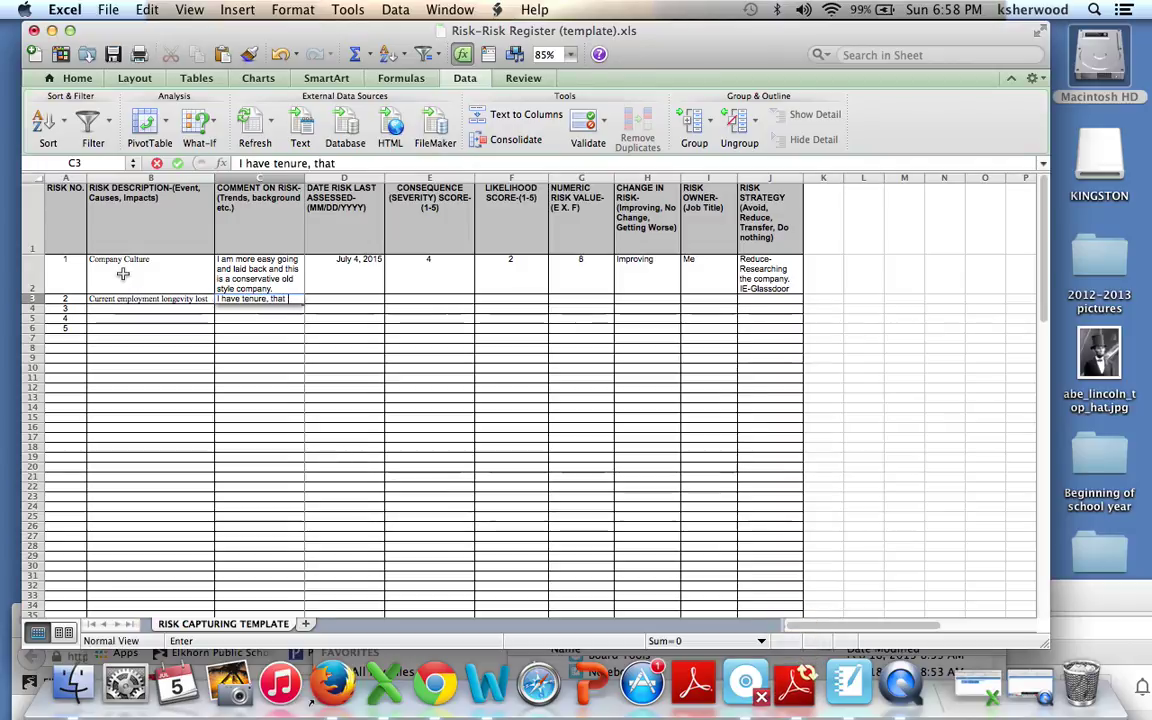
text( helps with stabi)
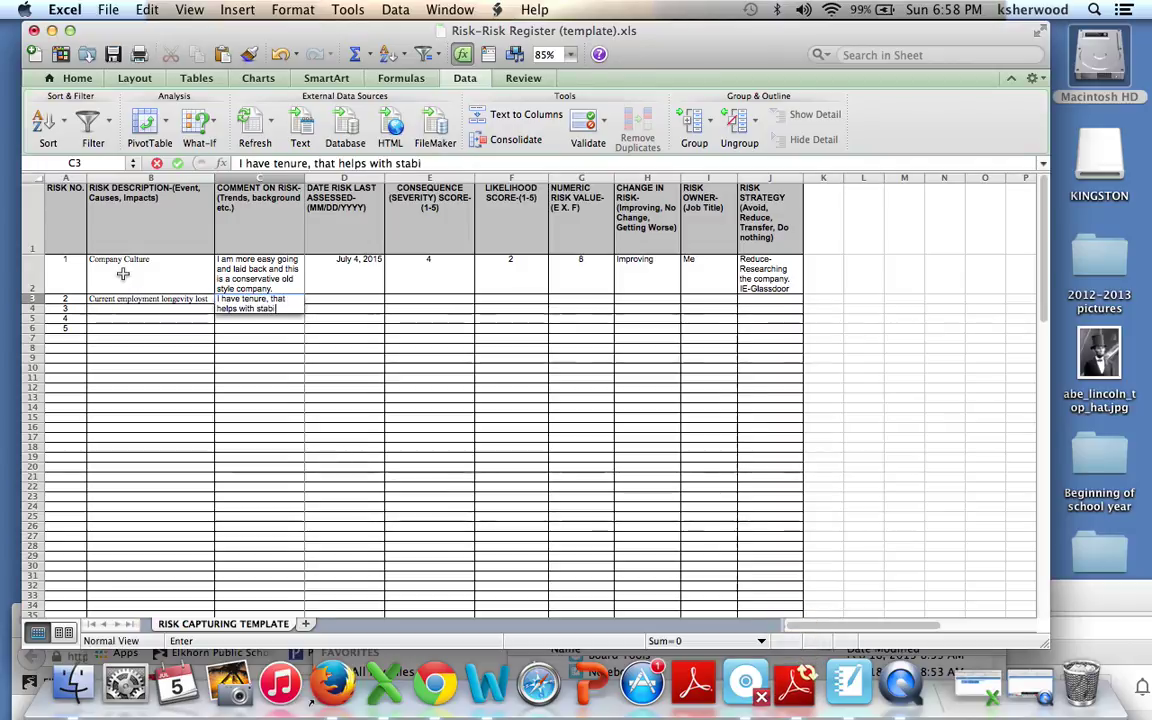
text(lity and vacation pa)
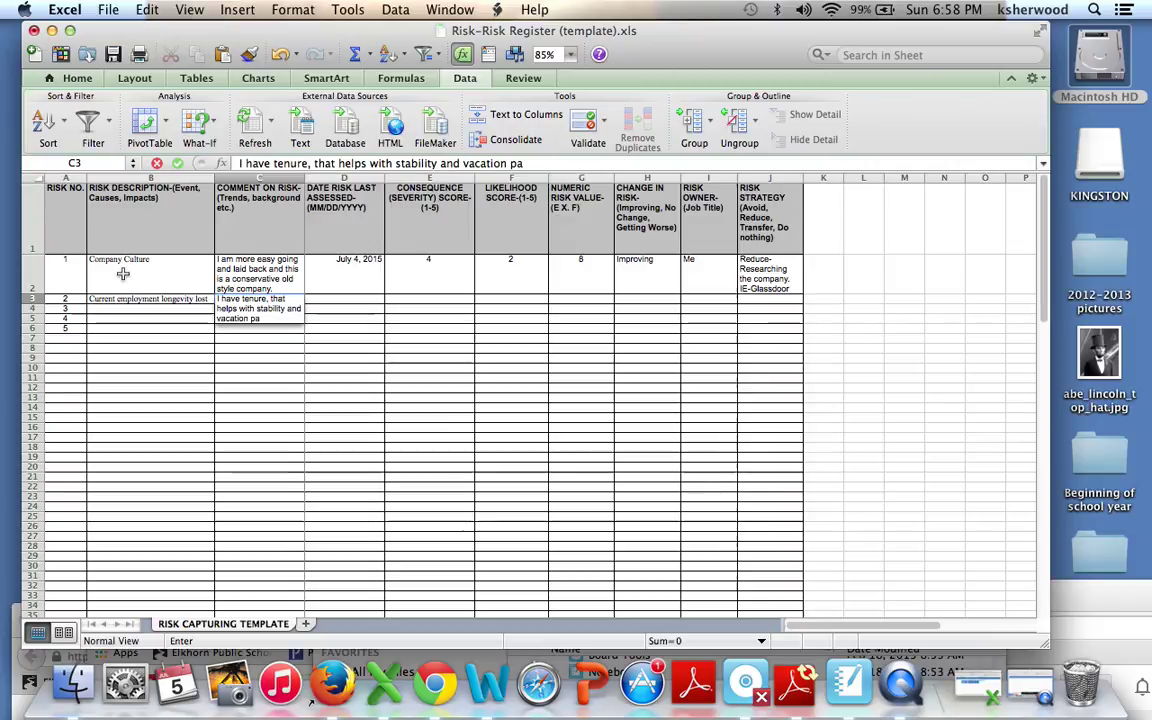
text(ckage.)
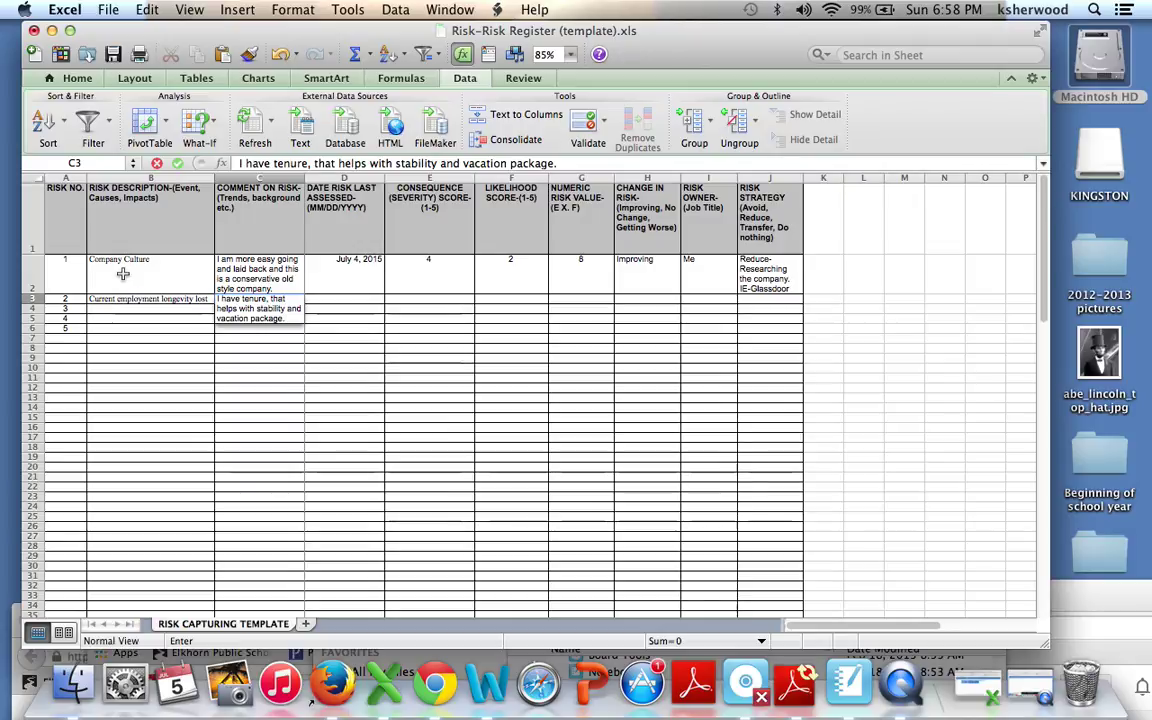
Step: Commit risk 2's comment, then enter date 7/4/2015 in D3 and consequence 2 in E3
key(Return)
key(Up)
key(Right)
text(7)
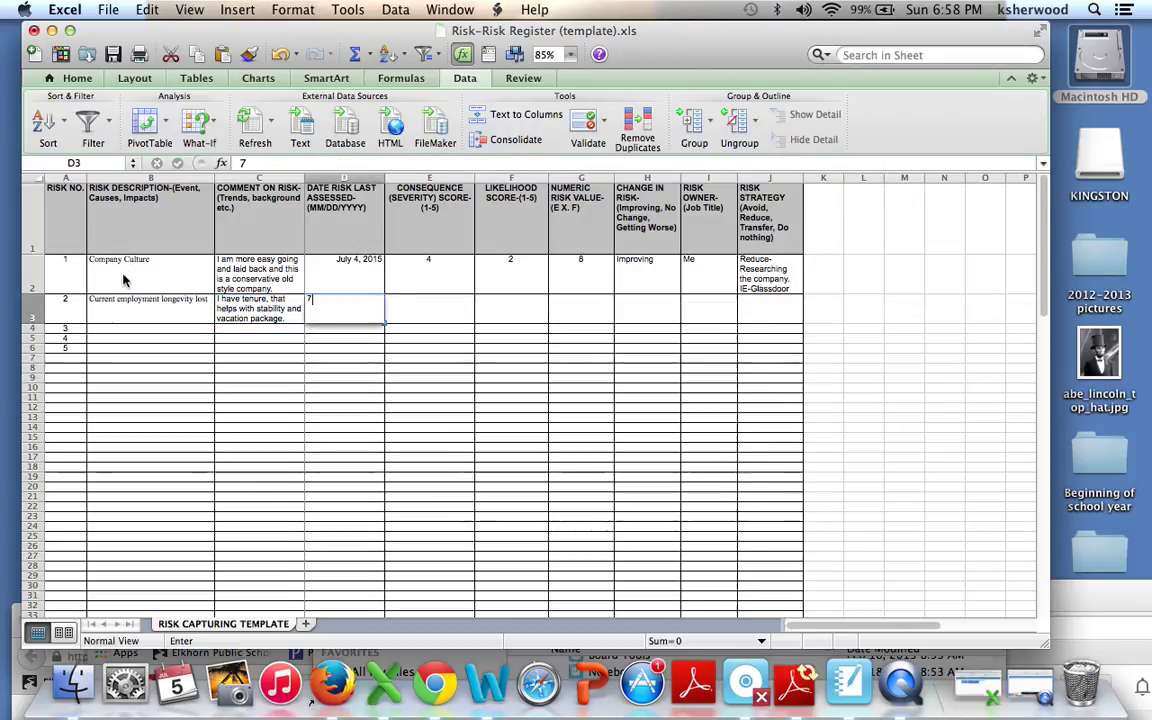
text(/)
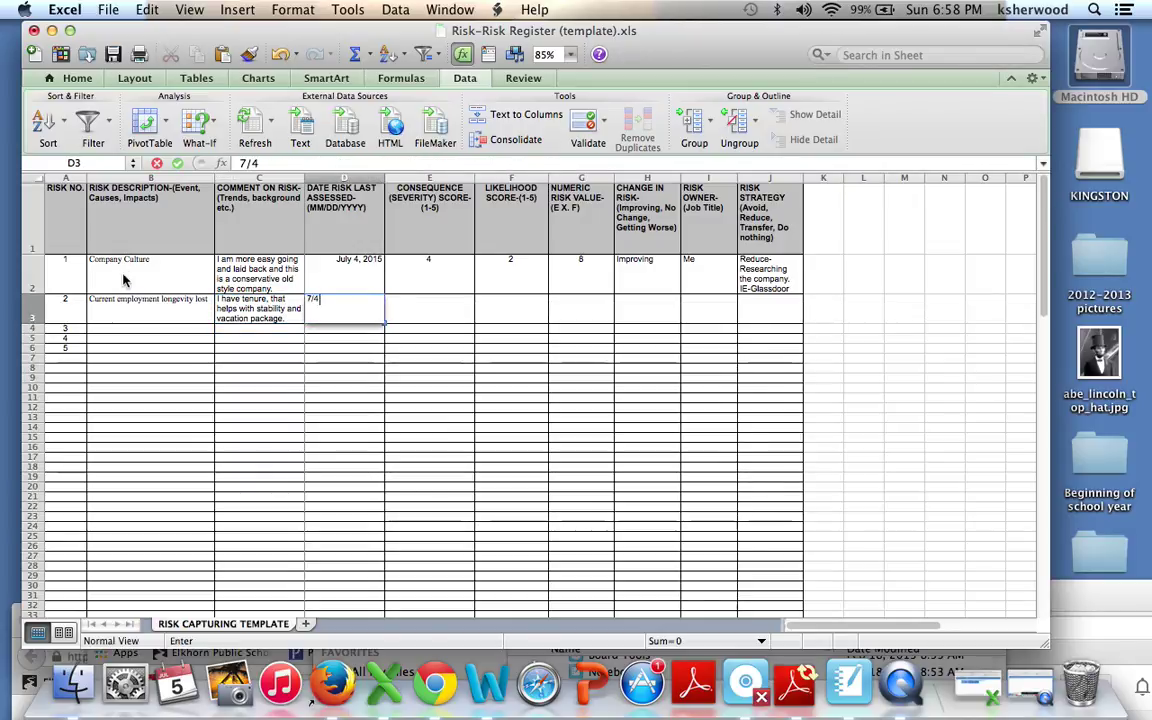
text(4/2015)
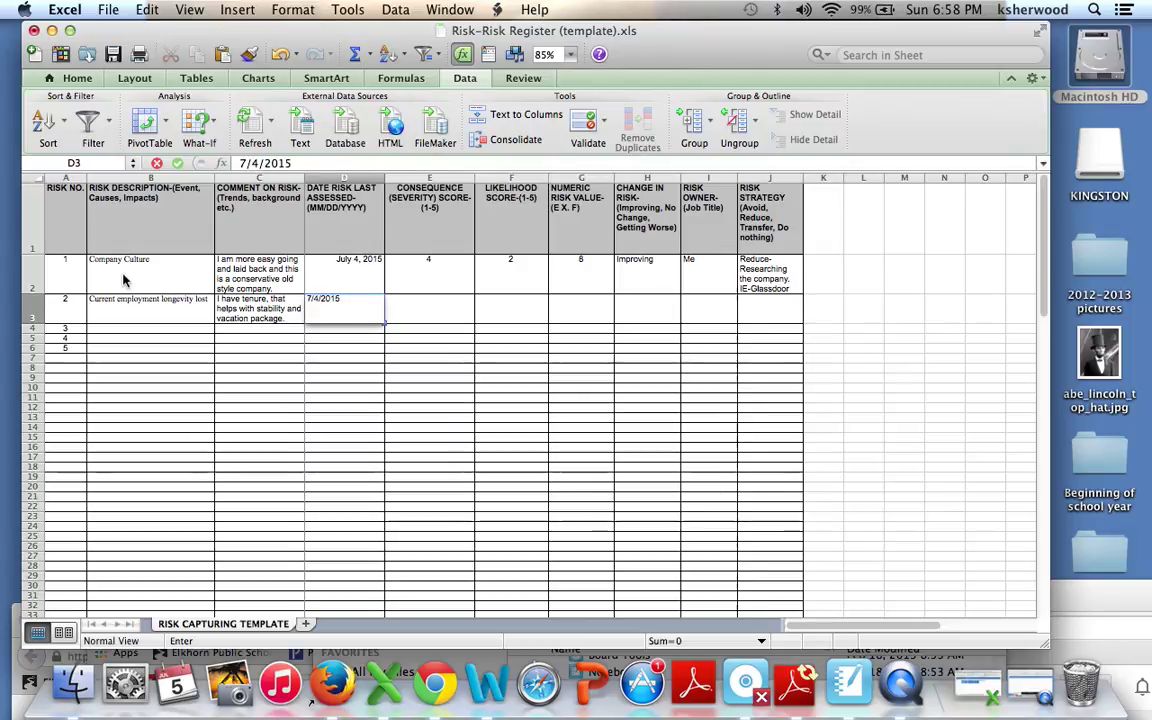
key(Tab)
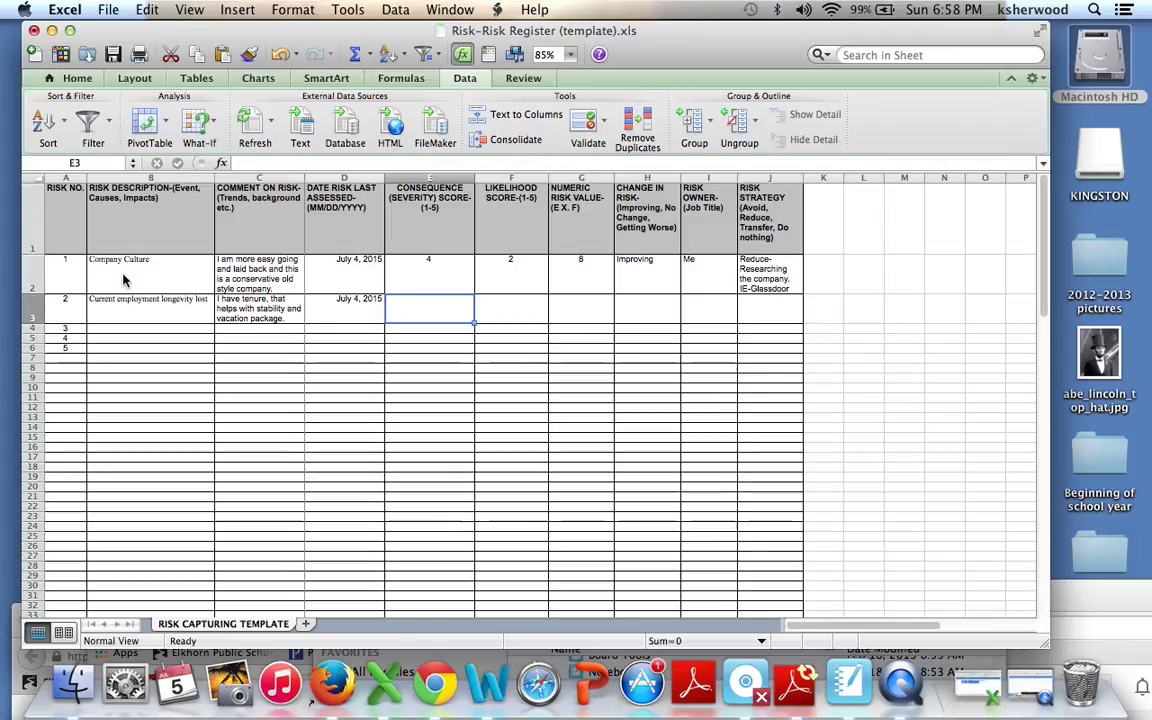
text(2)
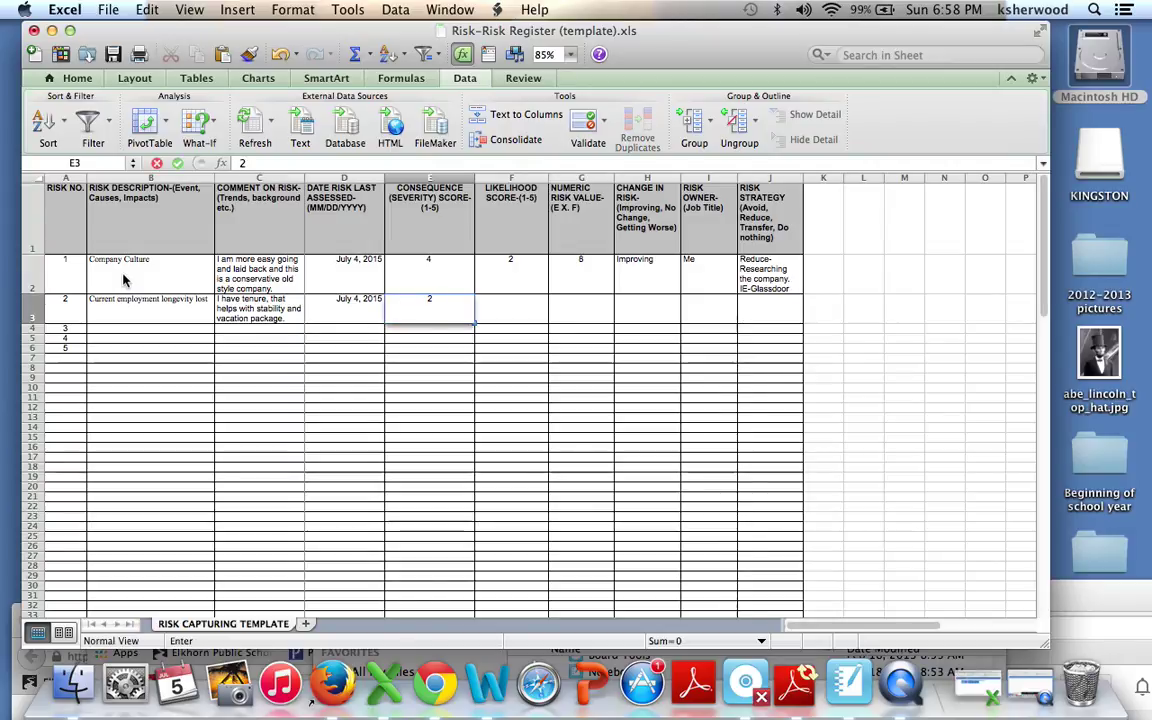
key(Return)
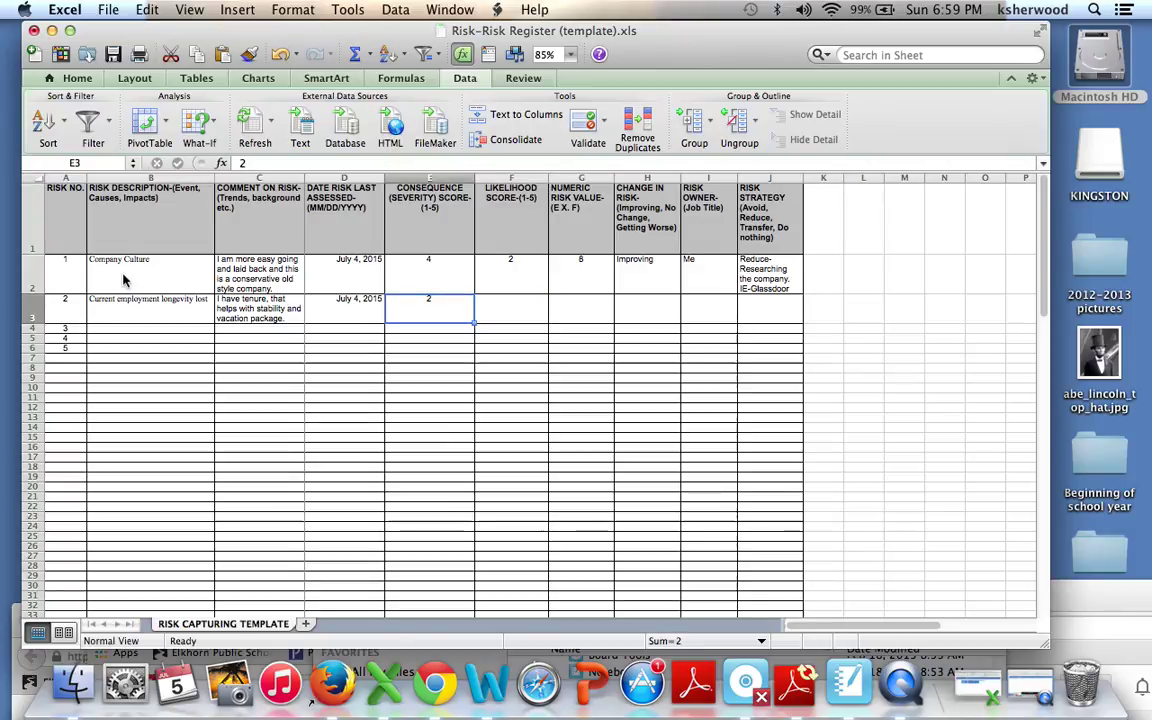
Step: Set risk 2's likelihood score in F3 to 5, filling down from F2 and overwriting
key(Tab)
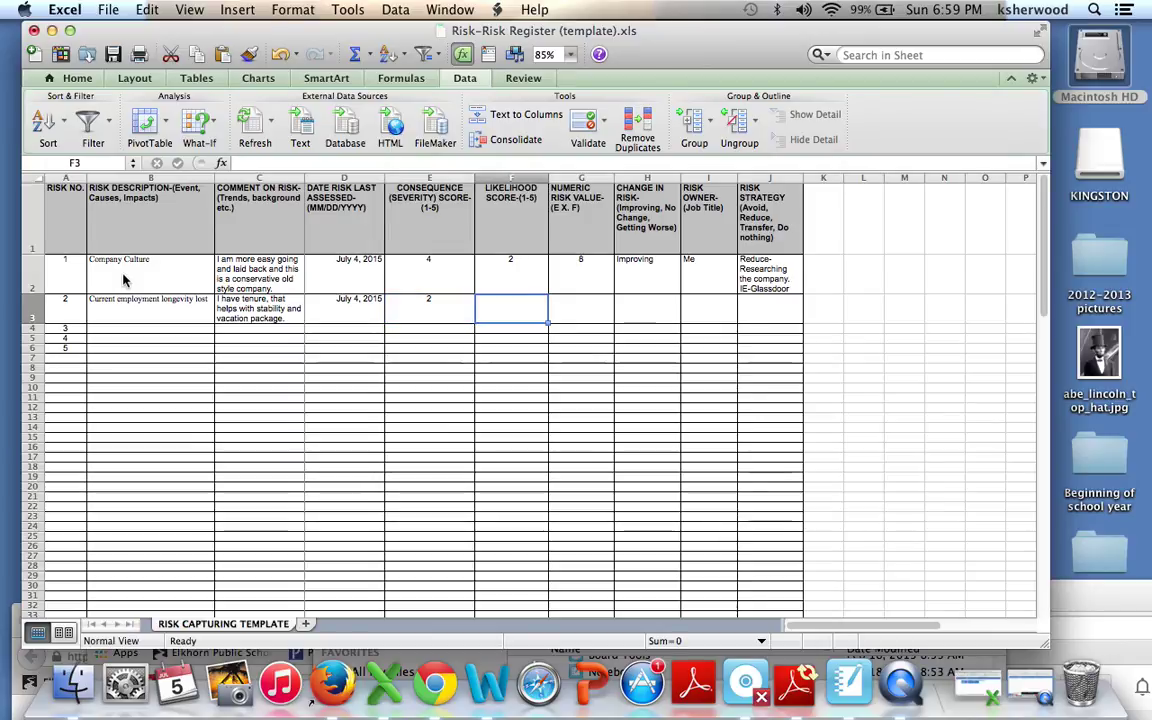
text(5)
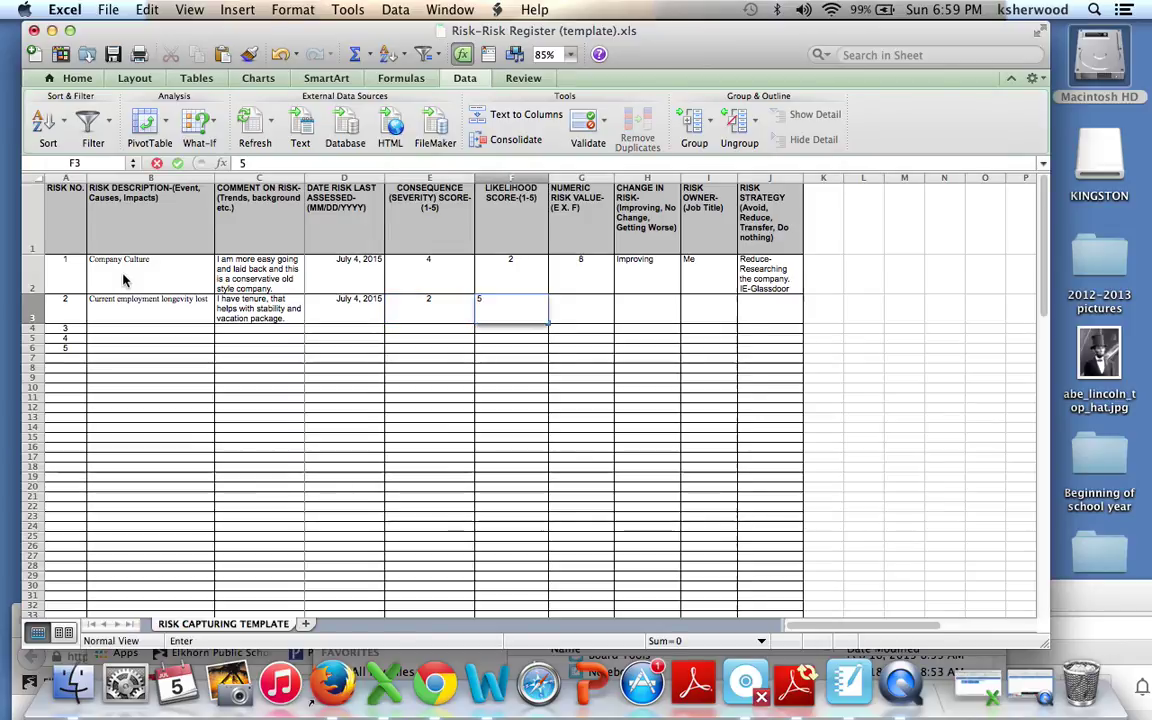
key(Tab)
key(shift+Tab)
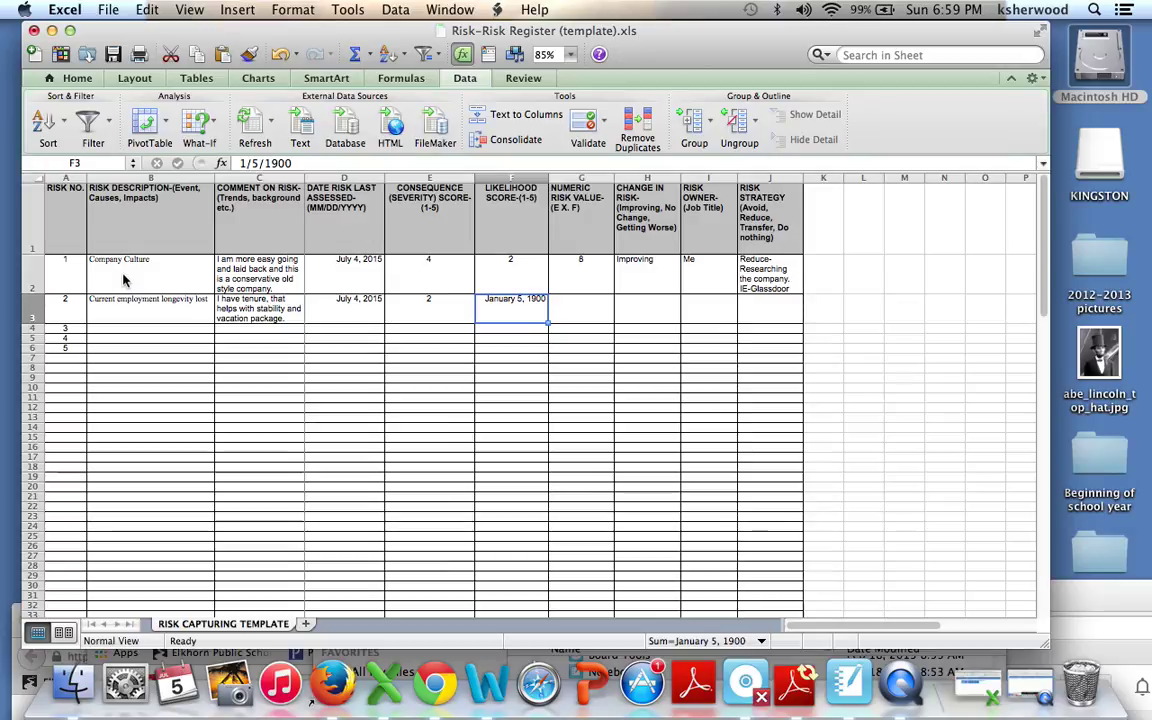
click(494, 268)
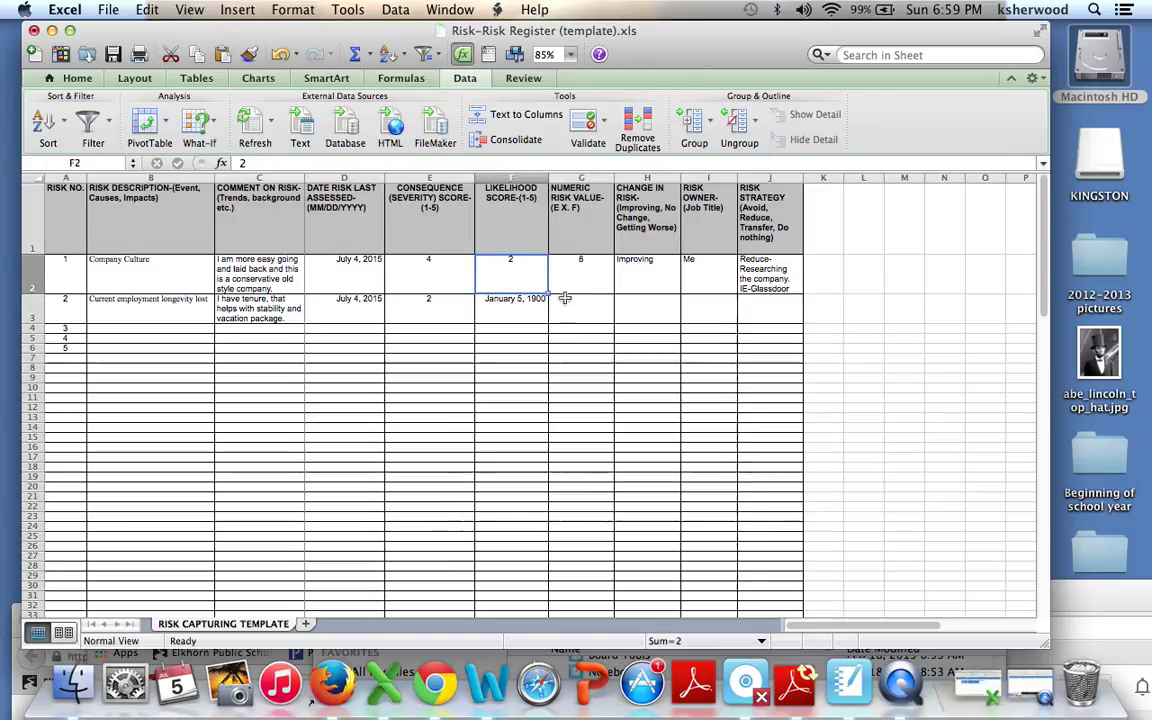
drag(548, 292, 552, 312)
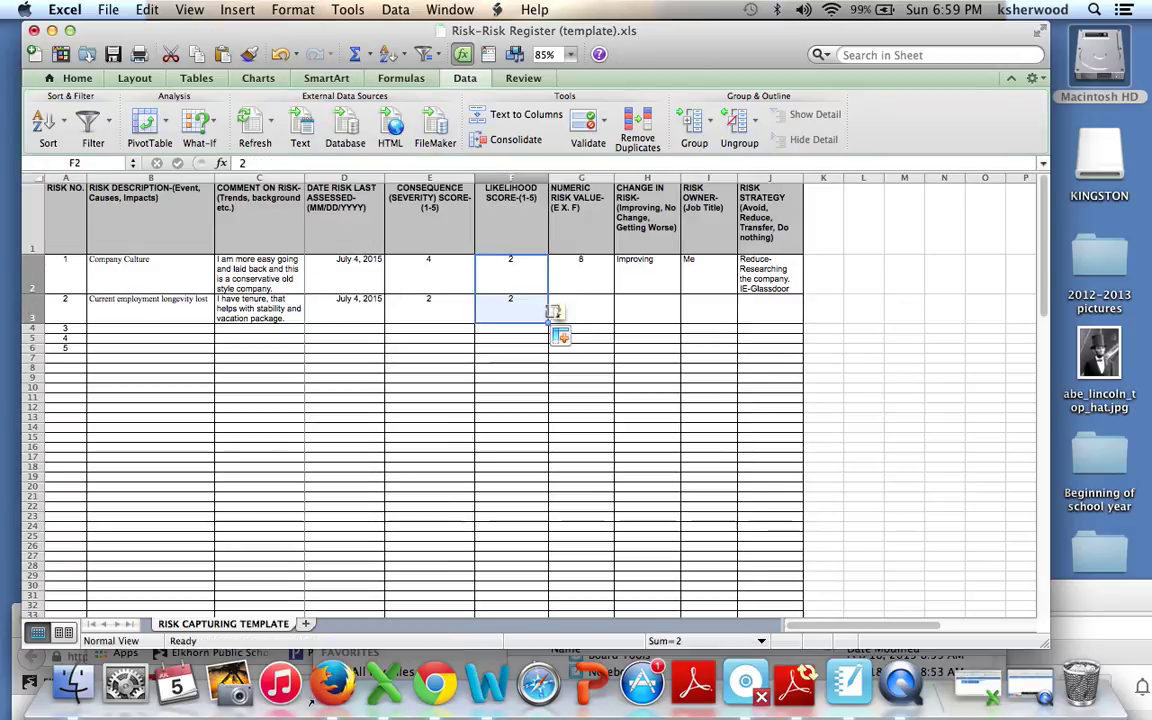
click(528, 304)
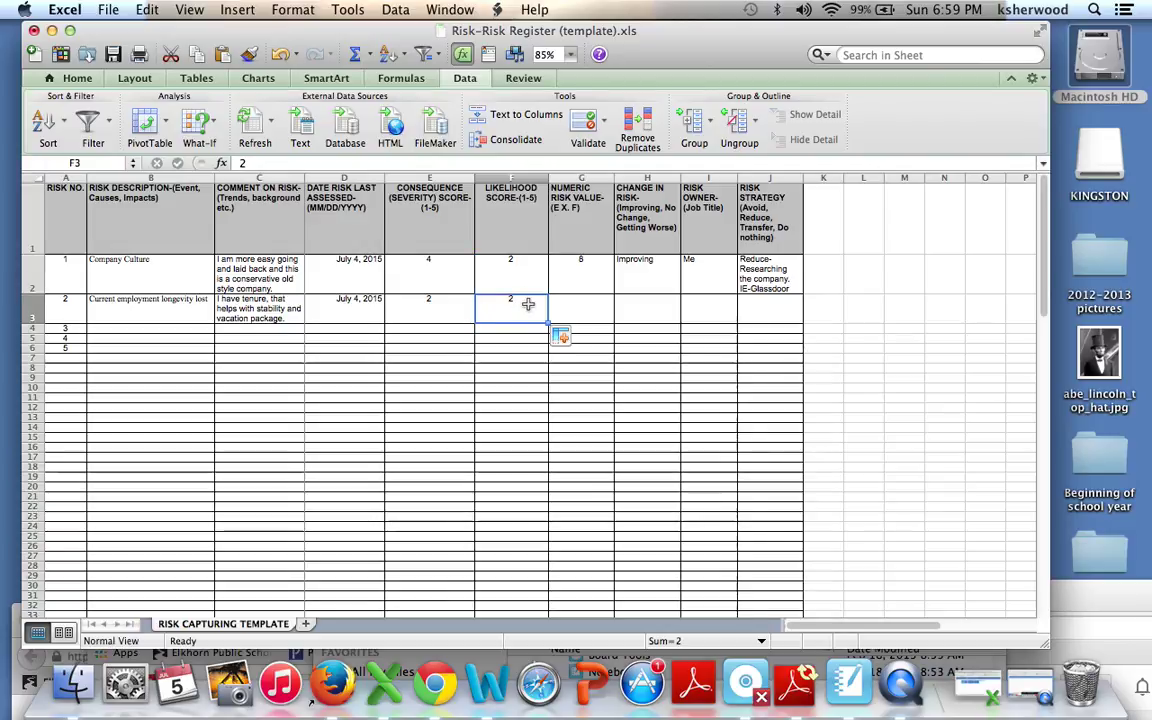
text(5)
key(Return)
Step: Enter numeric risk value 10 in G3, pasting from G2 and then retyping 10
key(Up)
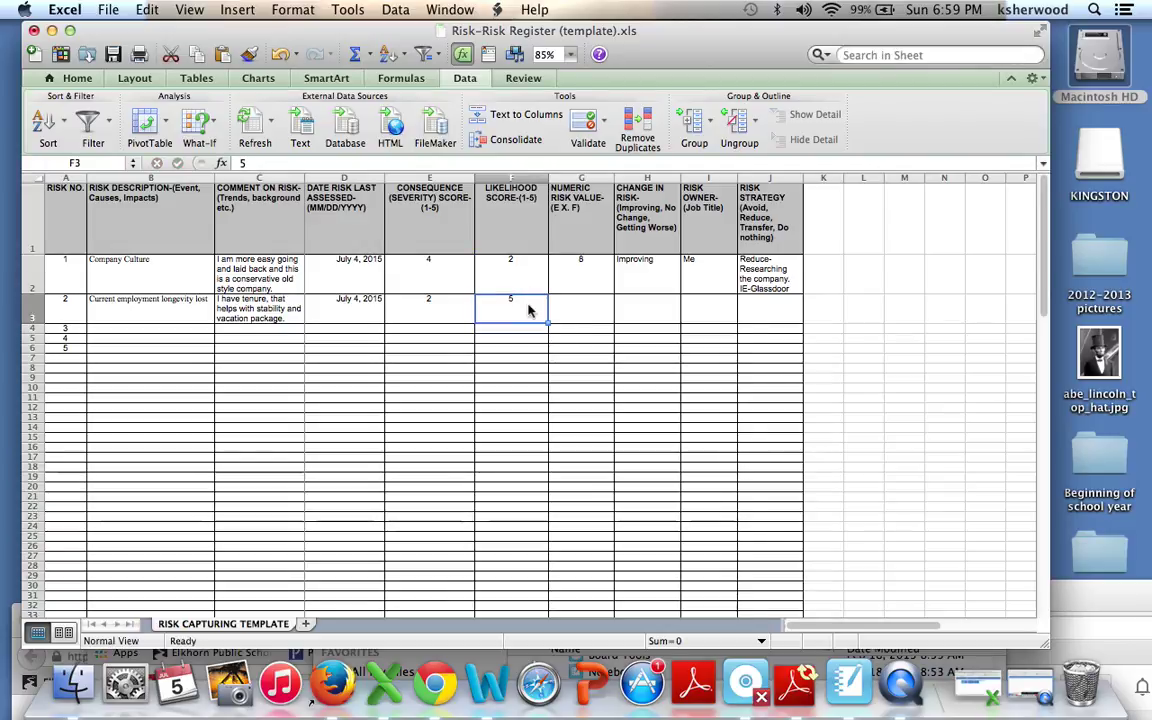
key(Right)
text(10)
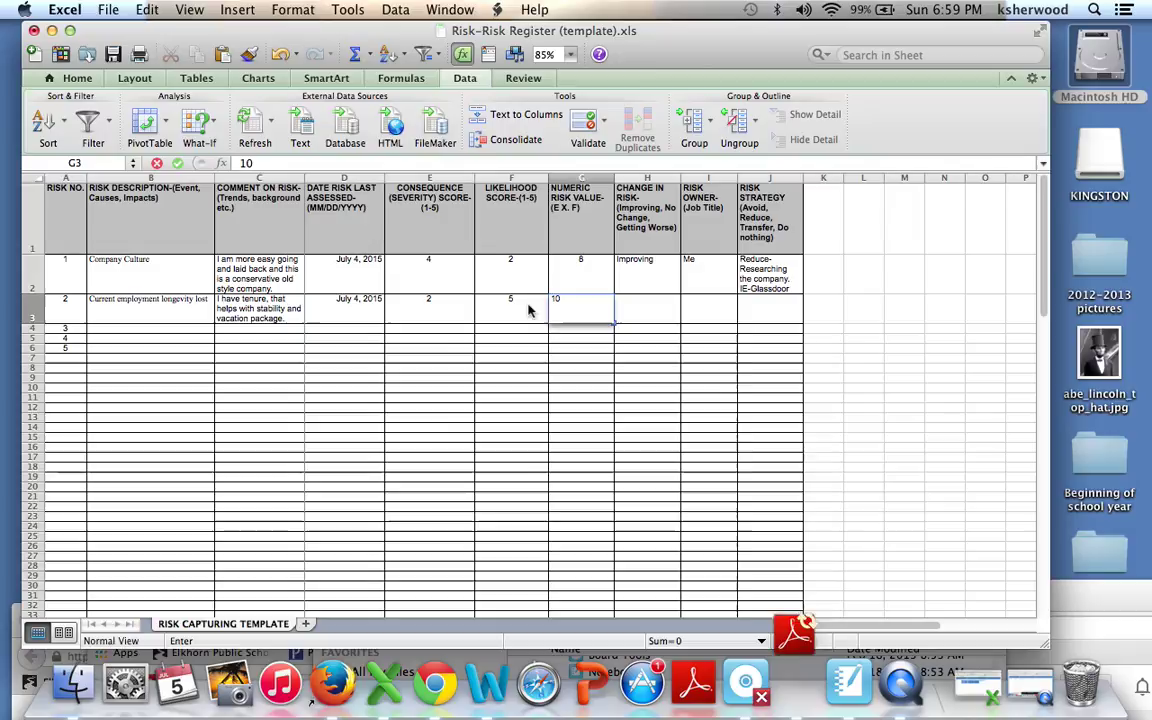
key(Tab)
key(Left)
key(Up)
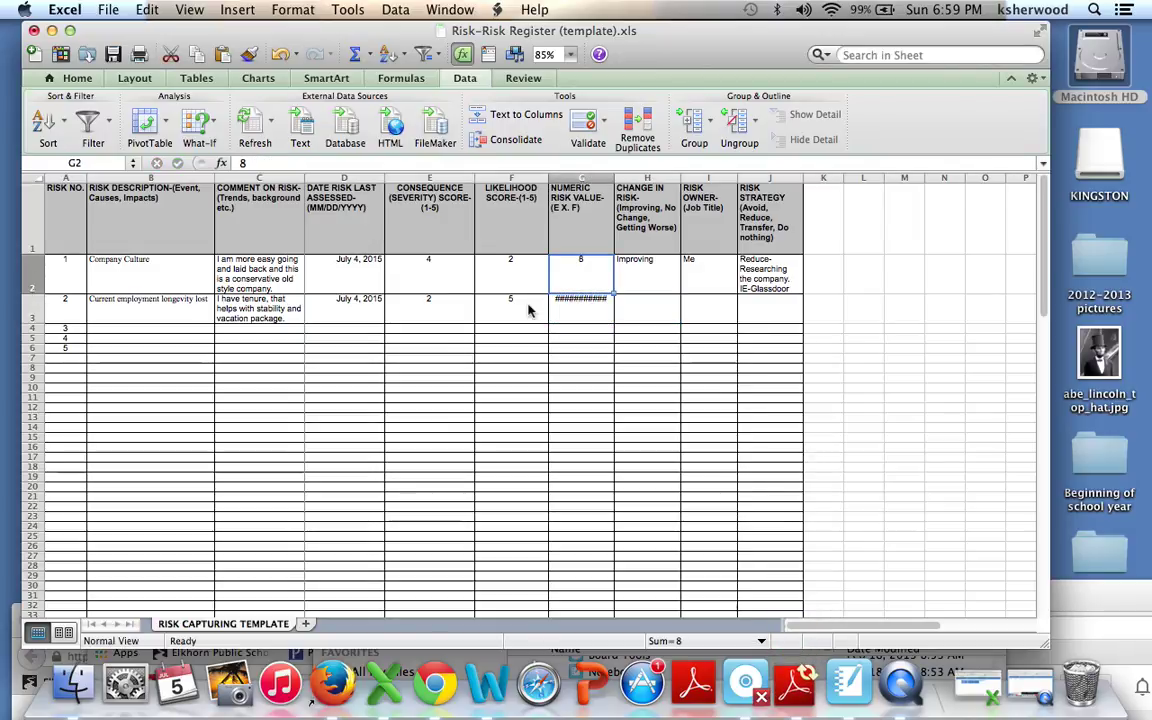
key(super+c)
key(Down)
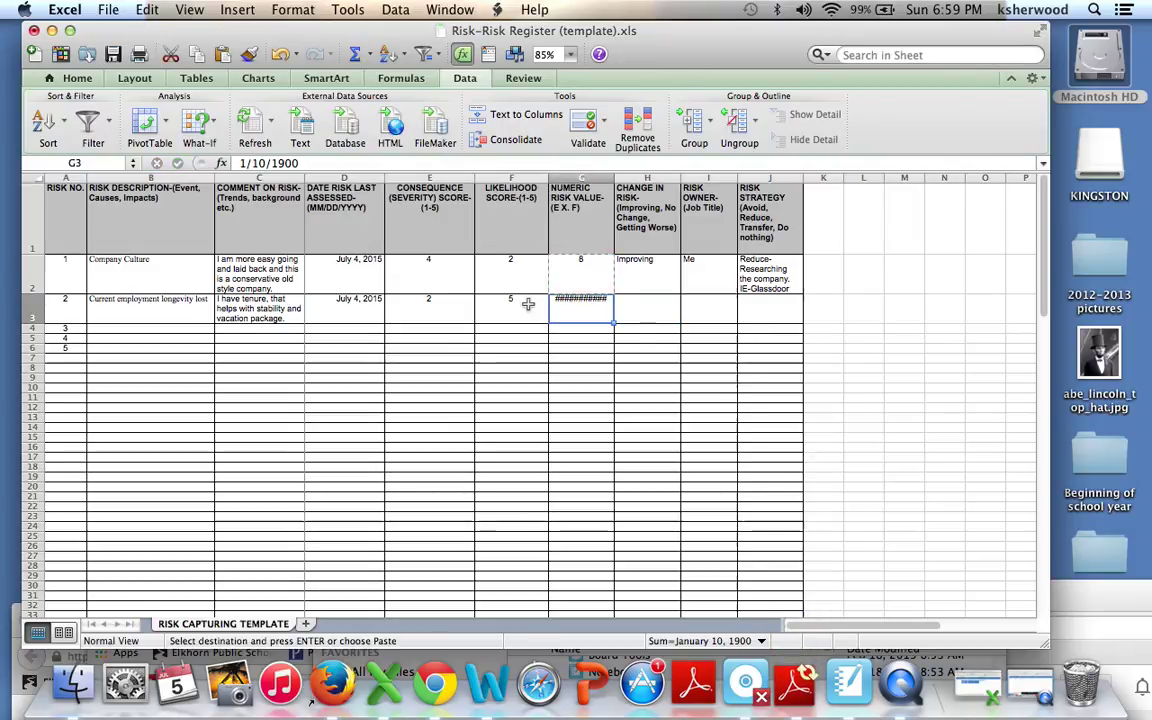
key(super+v)
text(10)
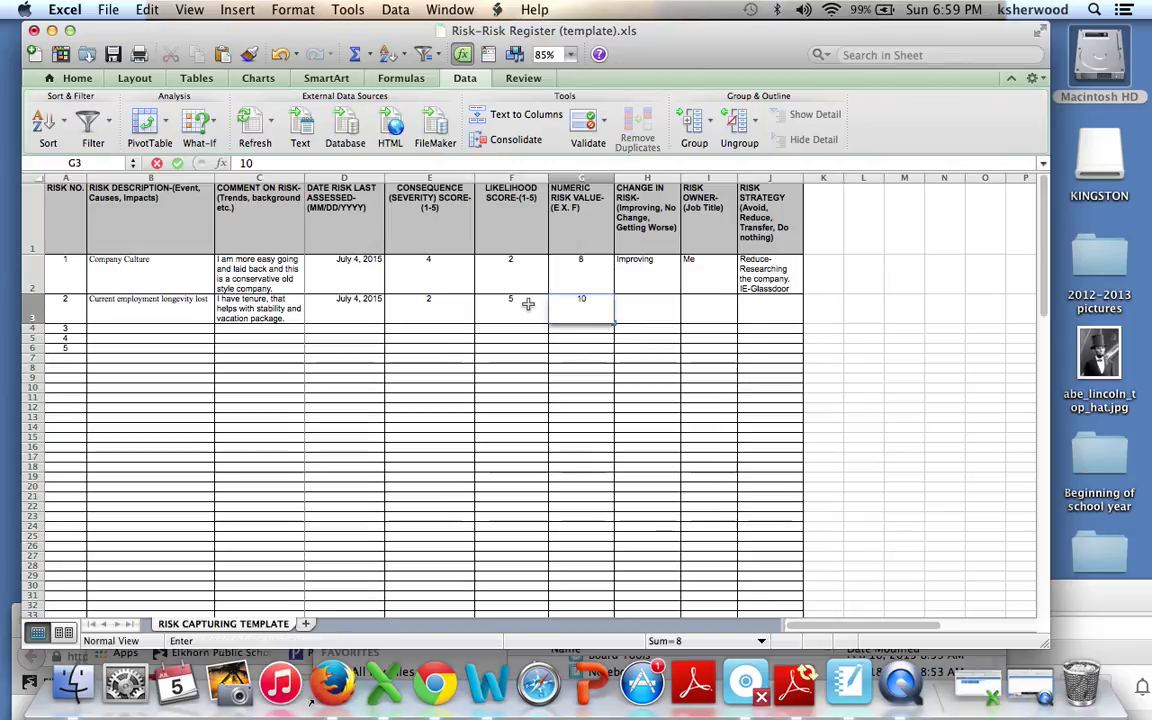
key(Tab)
key(Up)
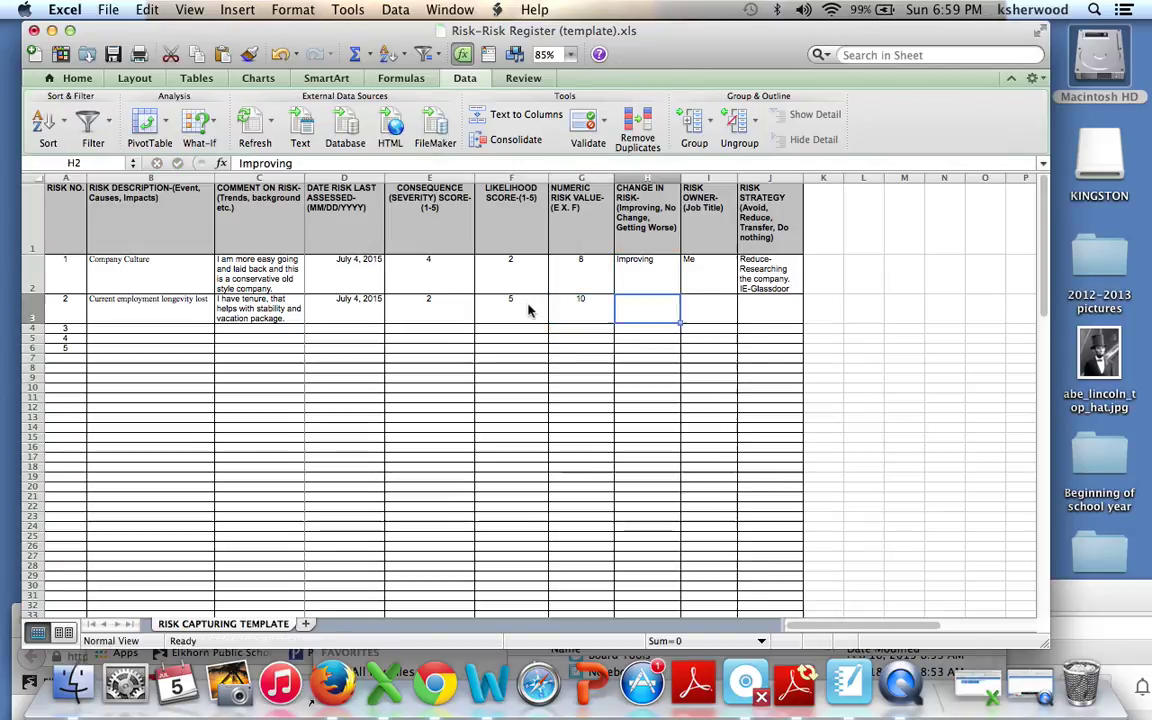
key(Left)
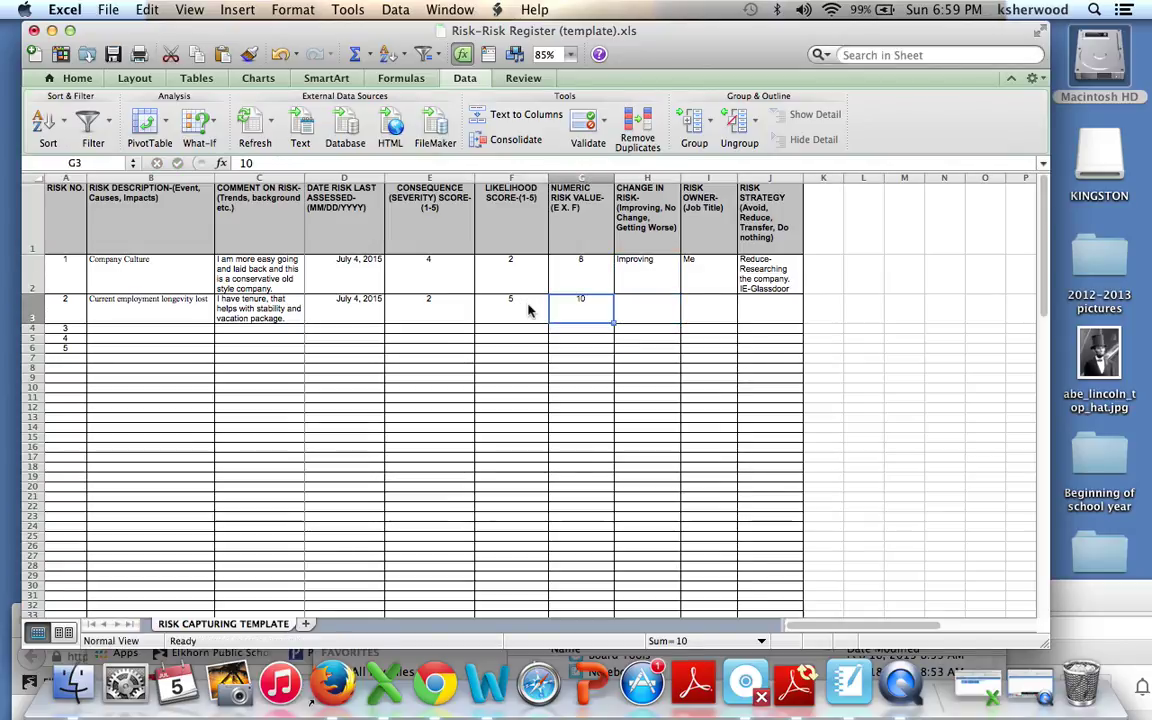
key(Right)
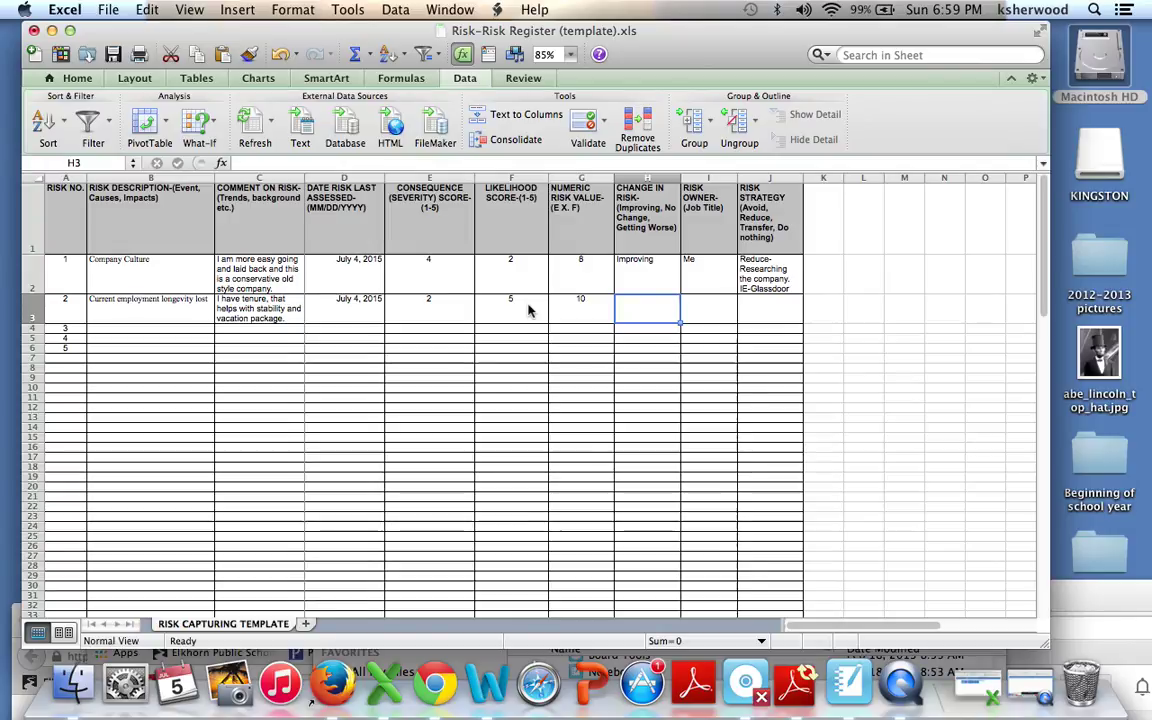
Step: Enter No change as risk 2's change in risk in H3
text(No)
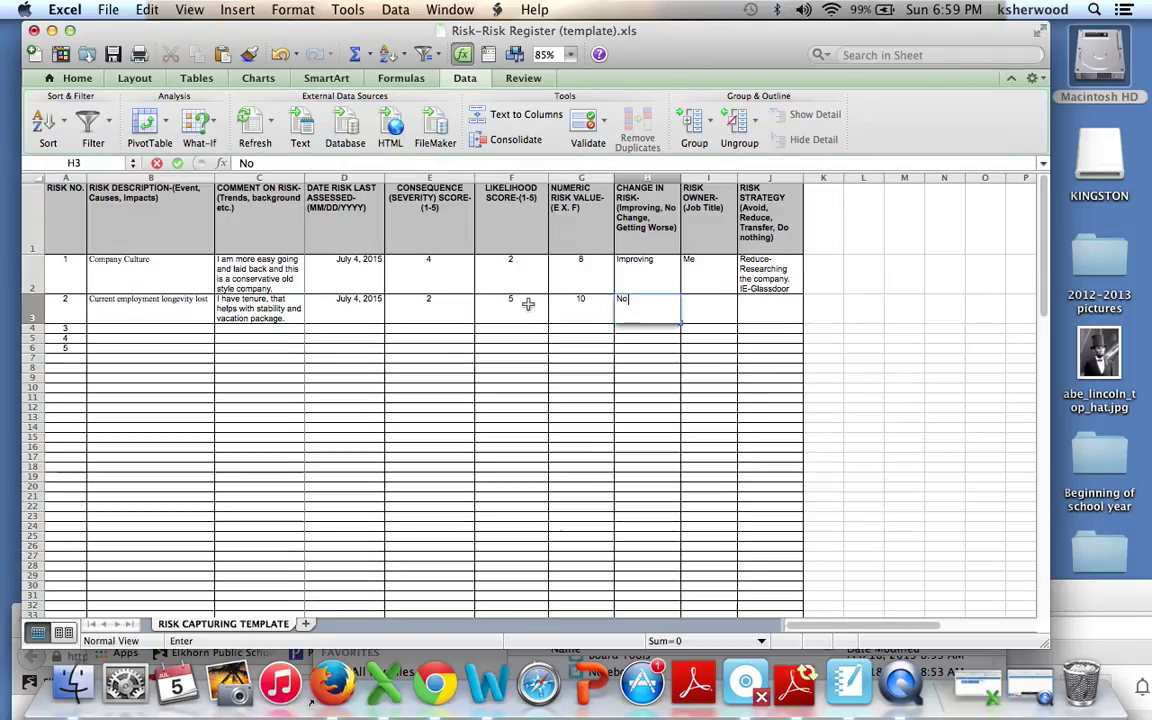
text( change)
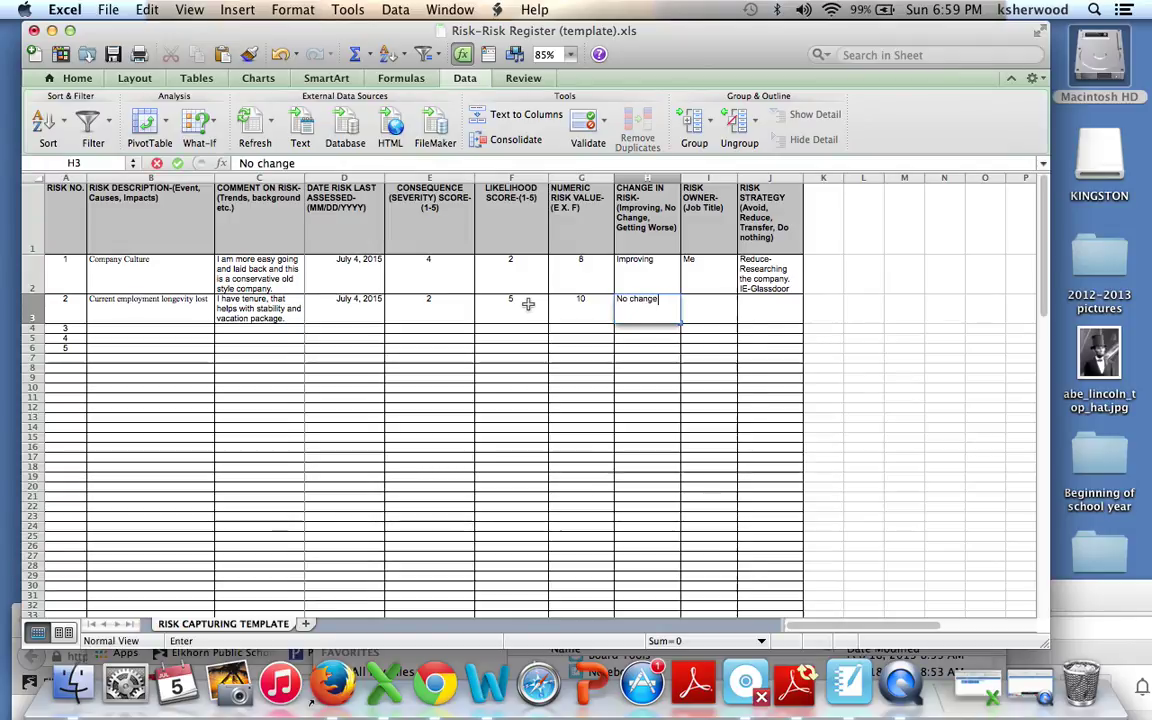
key(Return)
key(Up)
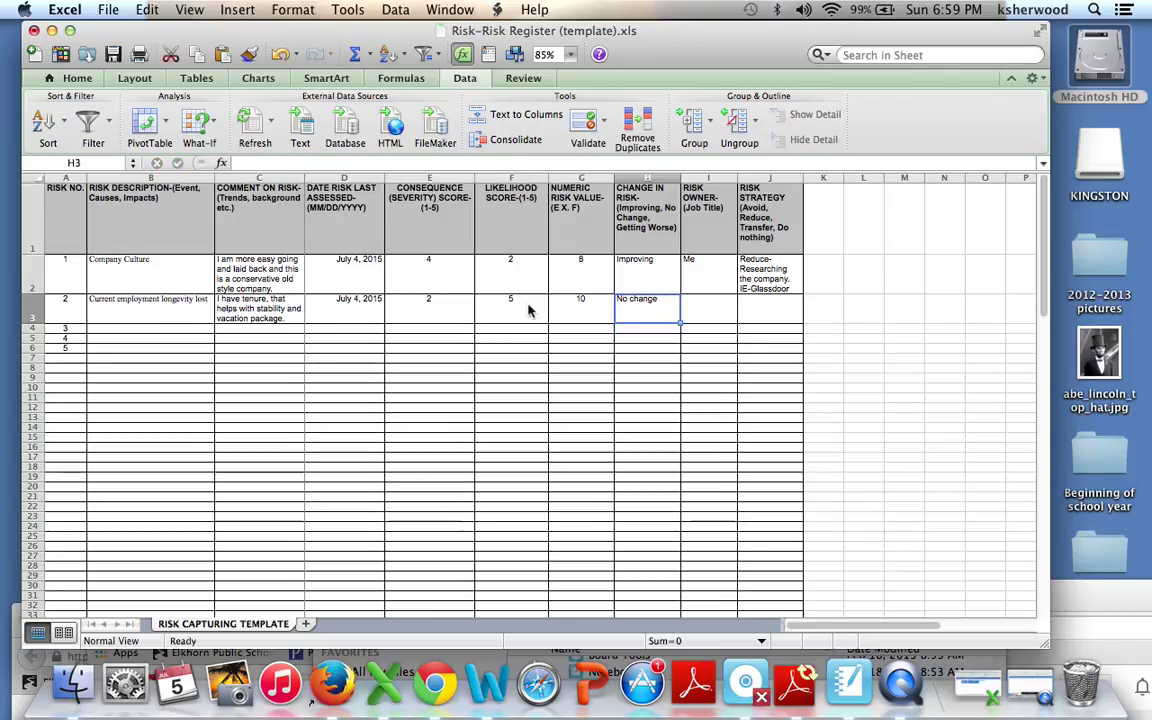
key(Right)
key(Left)
key(Left)
key(Right)
key(Right)
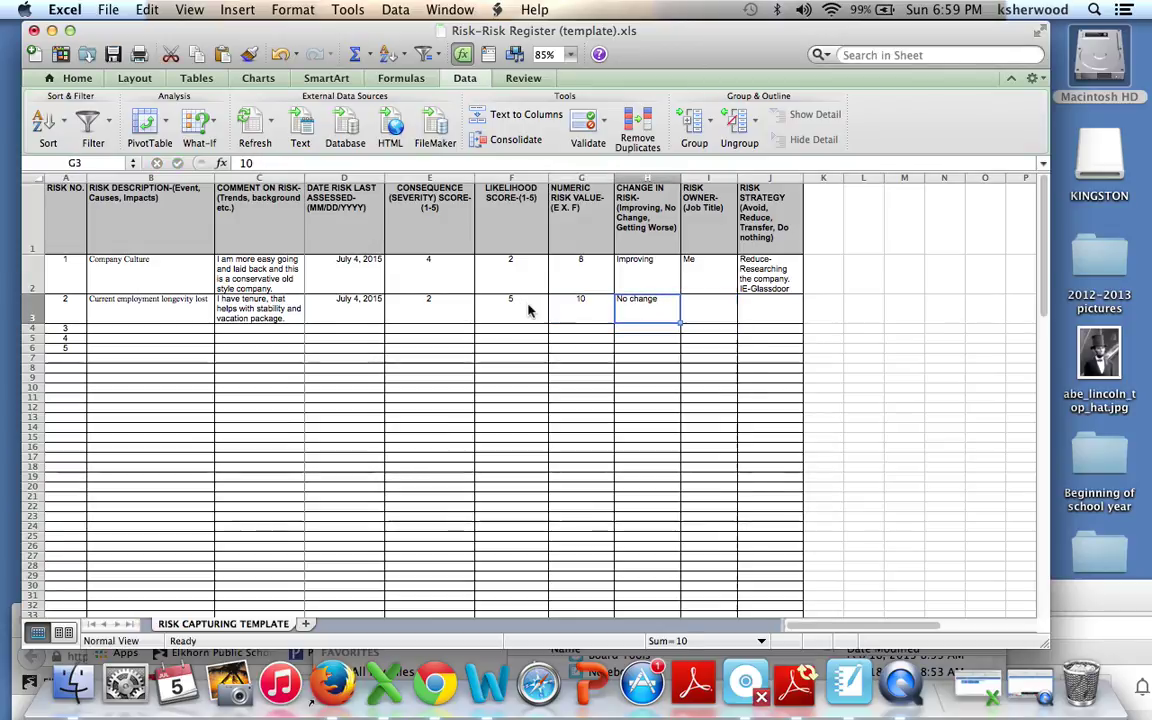
Step: Set risk 2's owner to Me and its strategy to Do nothing
text(Me)
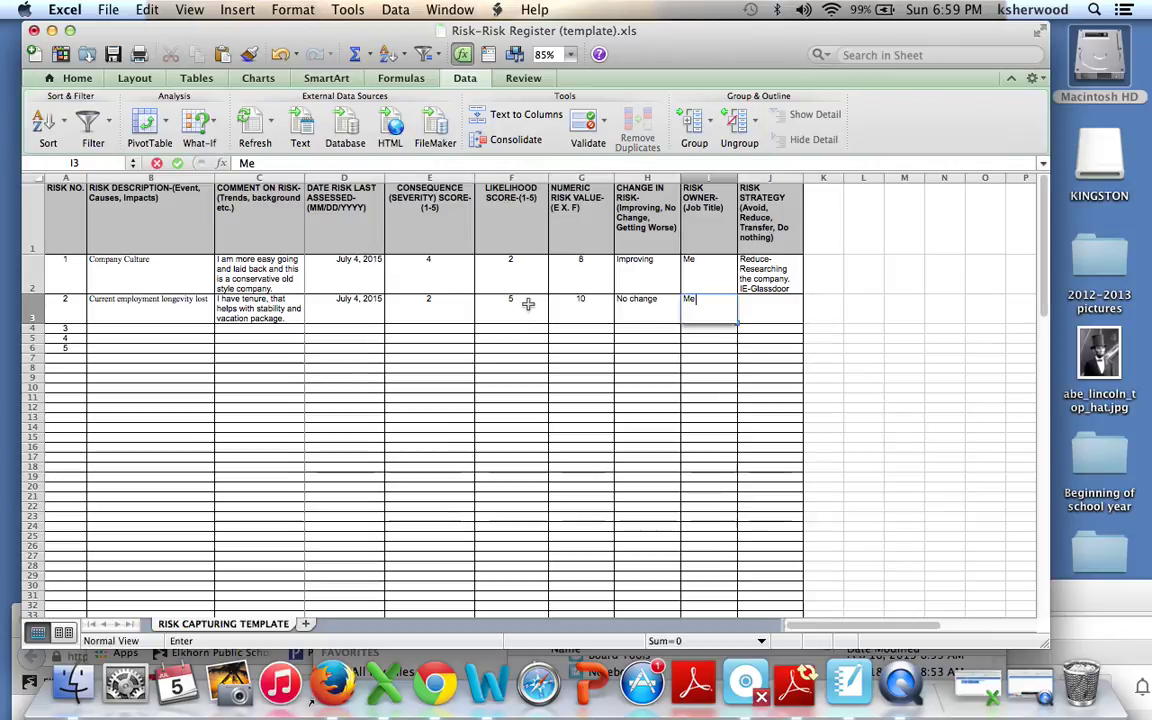
key(Right)
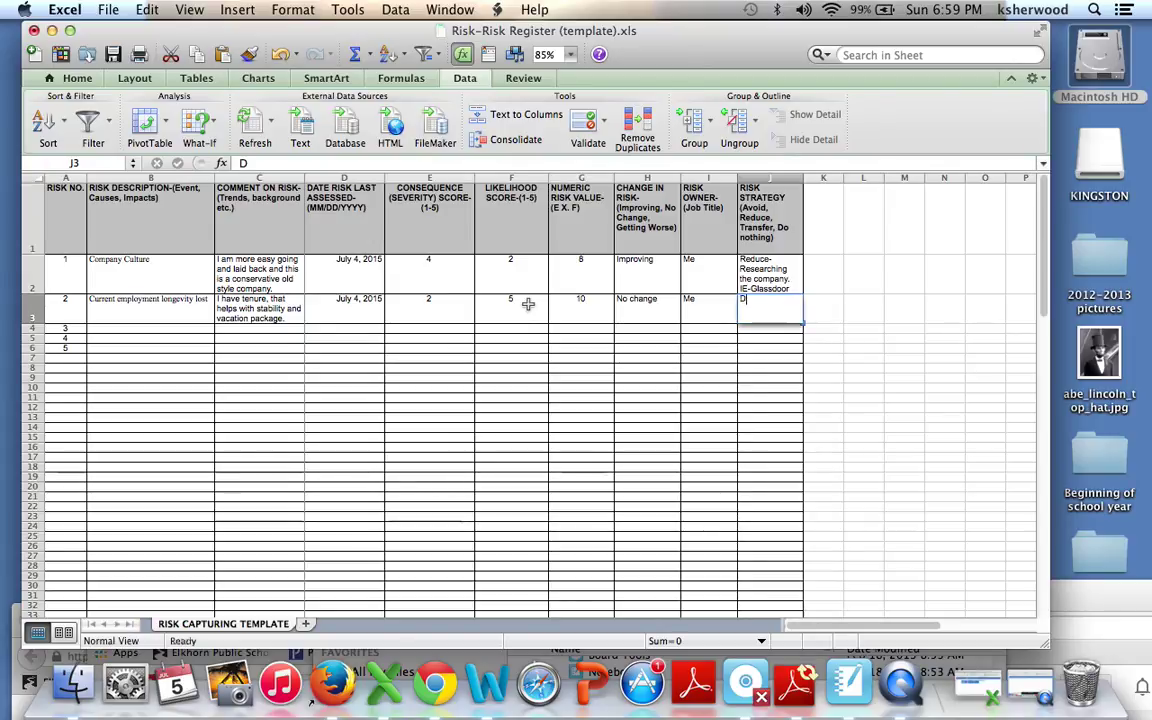
text(Do nothing)
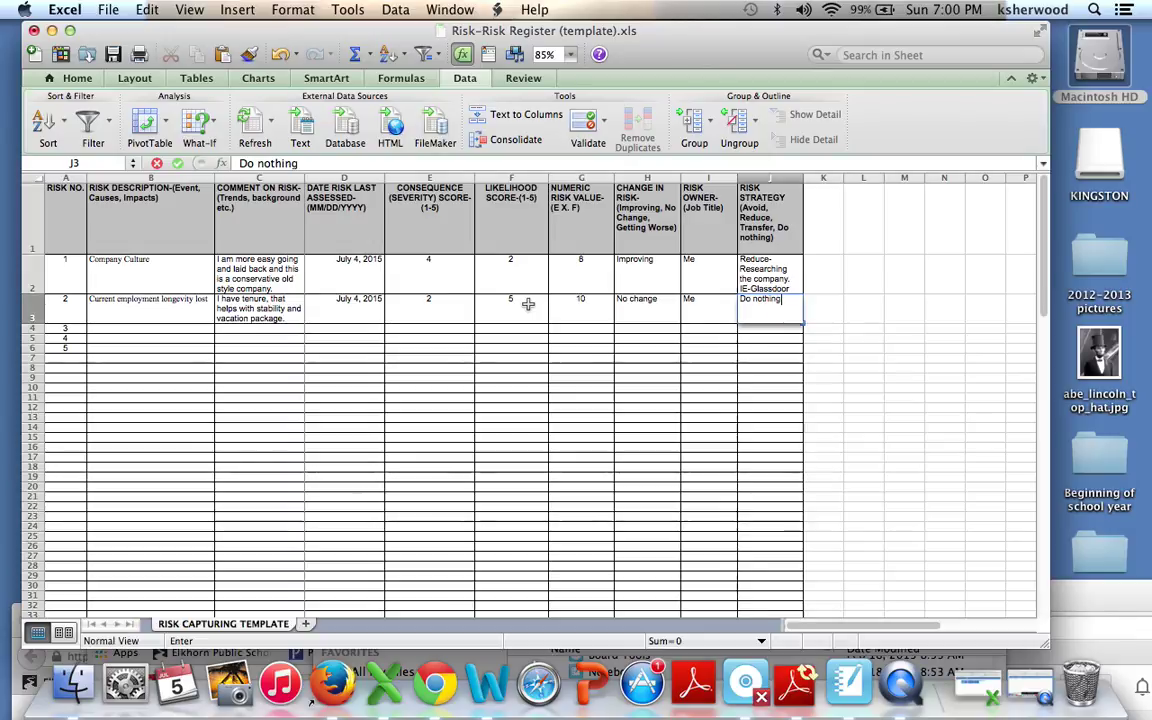
key(Return)
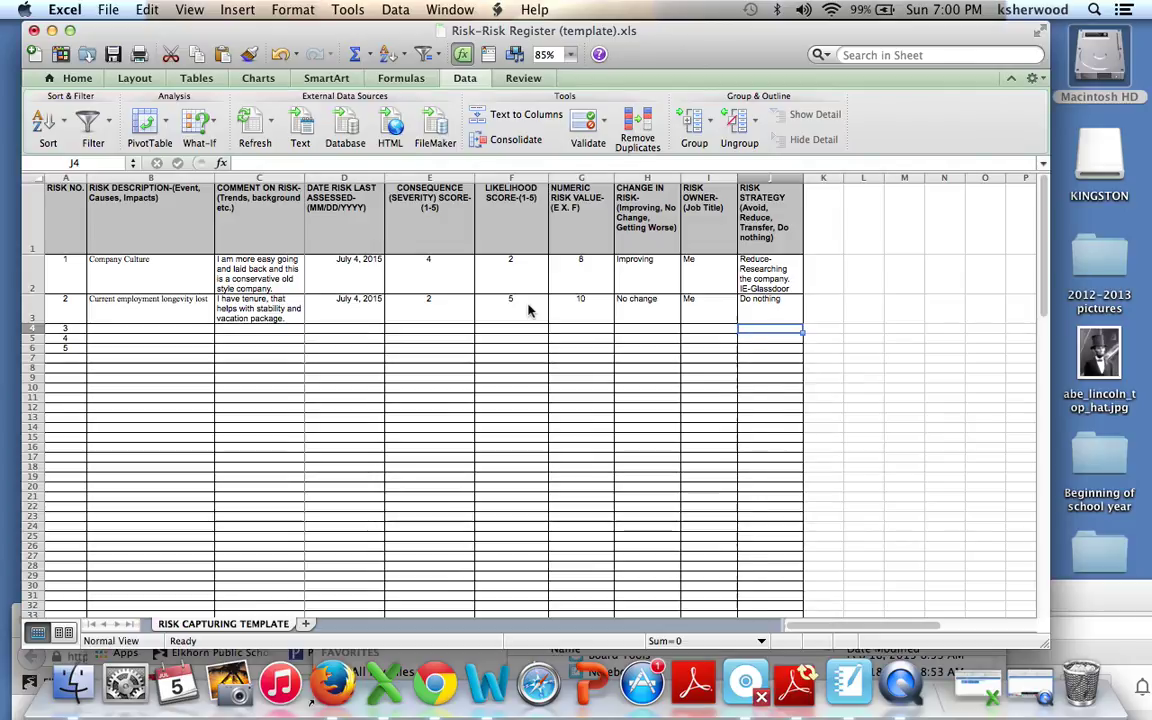
key(Left)
key(Left)
key(Left)
key(Left)
key(Left)
key(Left)
key(Left)
key(Left)
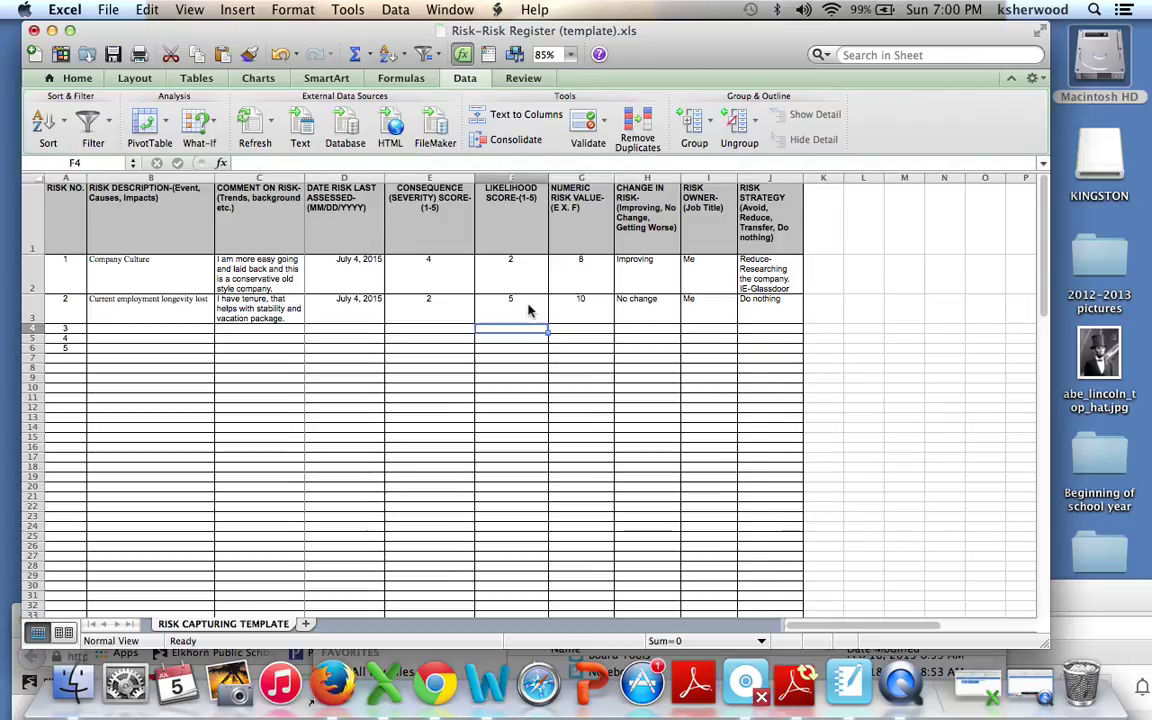
key(Right)
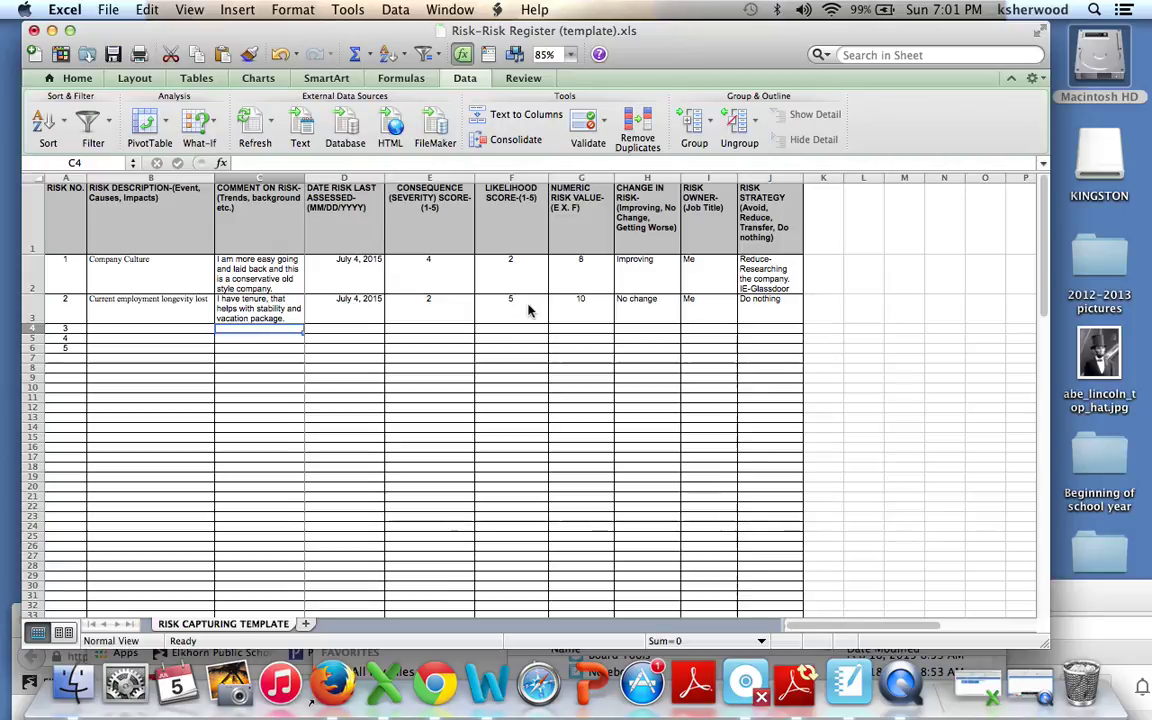
key(Left)
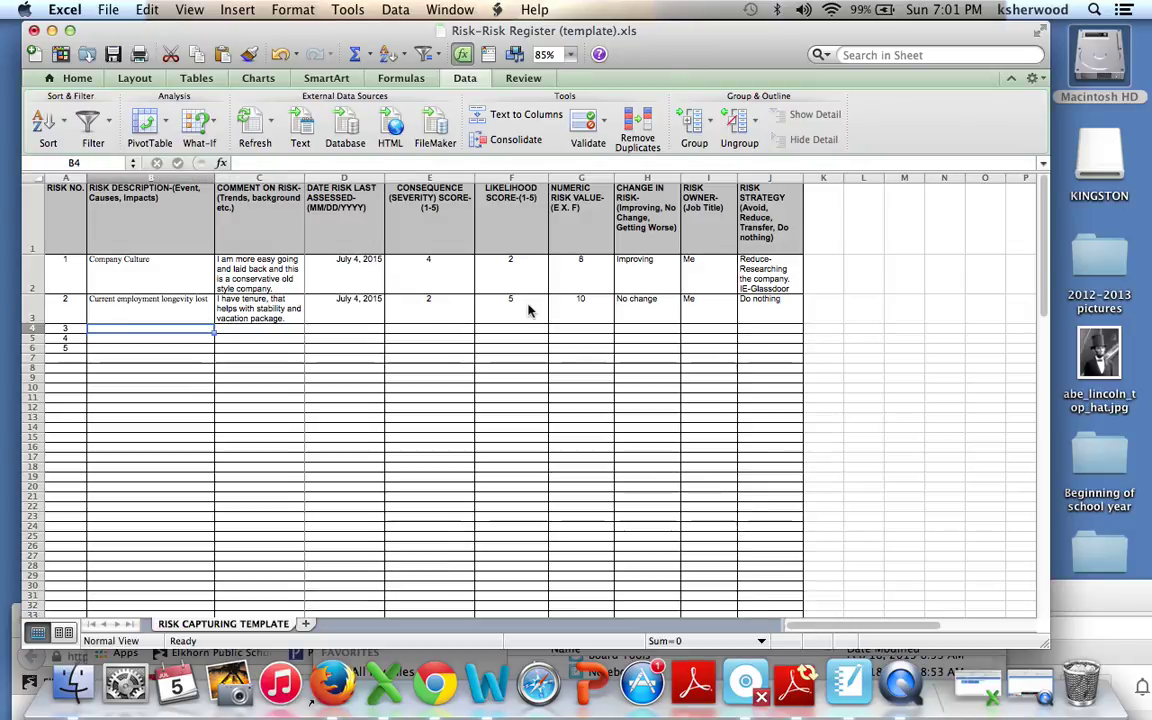
key(Right)
key(Right)
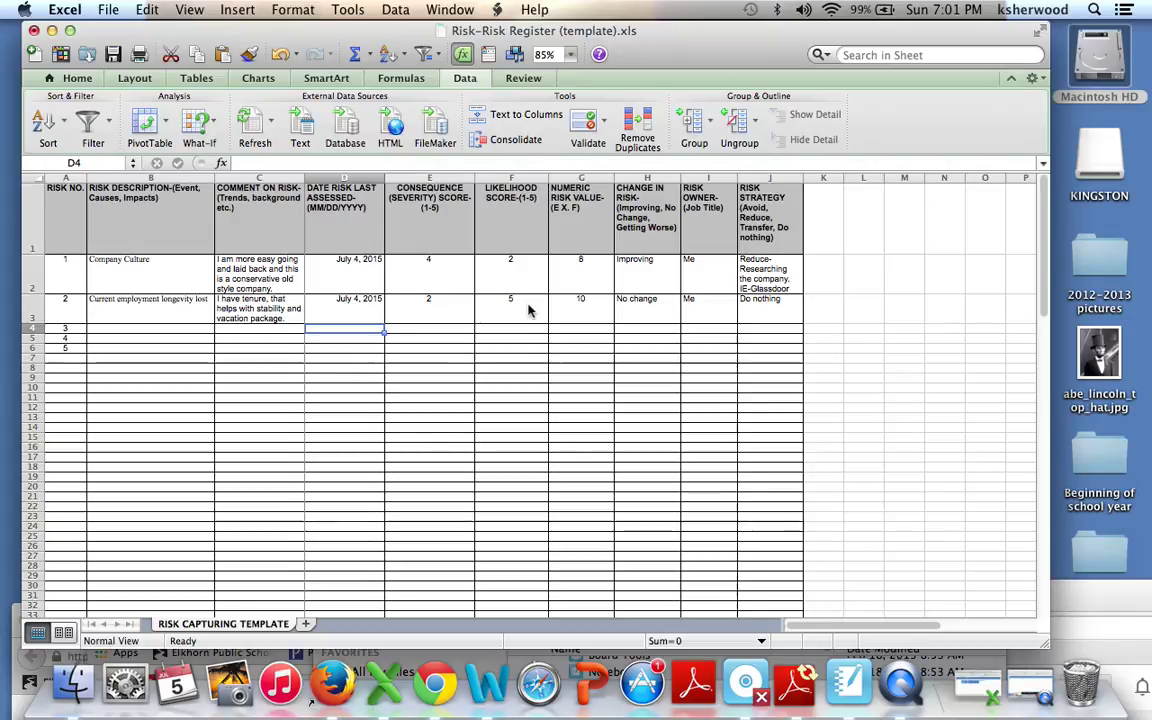
key(Right)
key(Right)
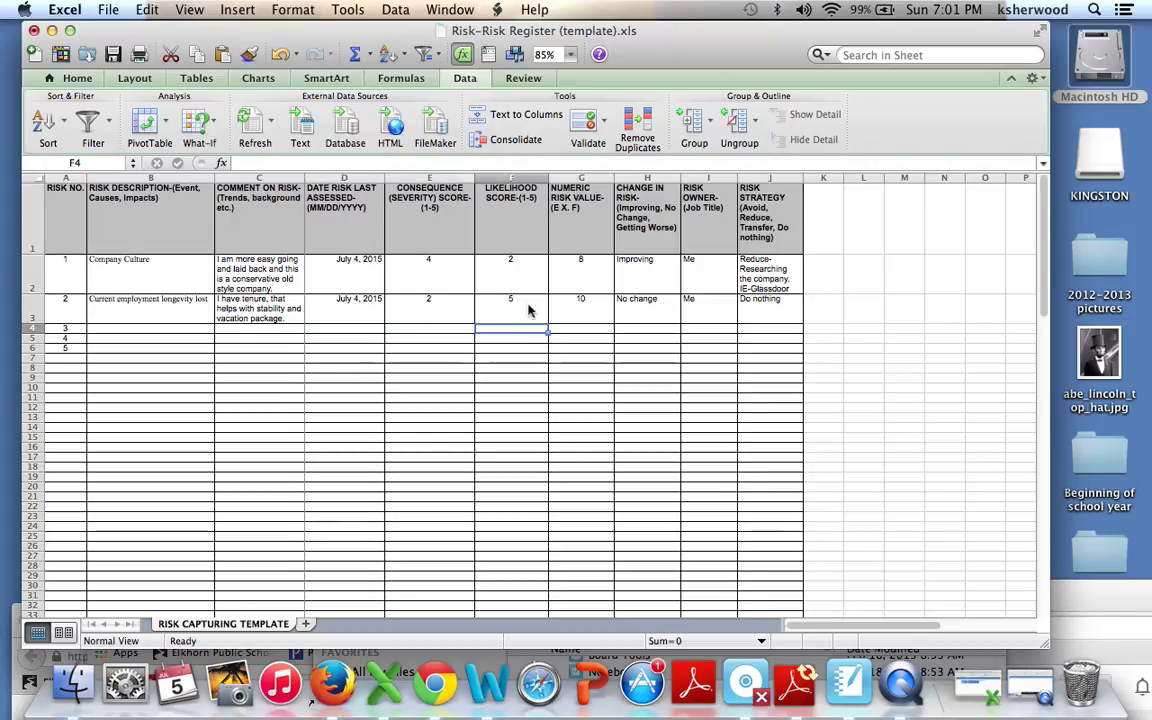
key(Right)
key(Right)
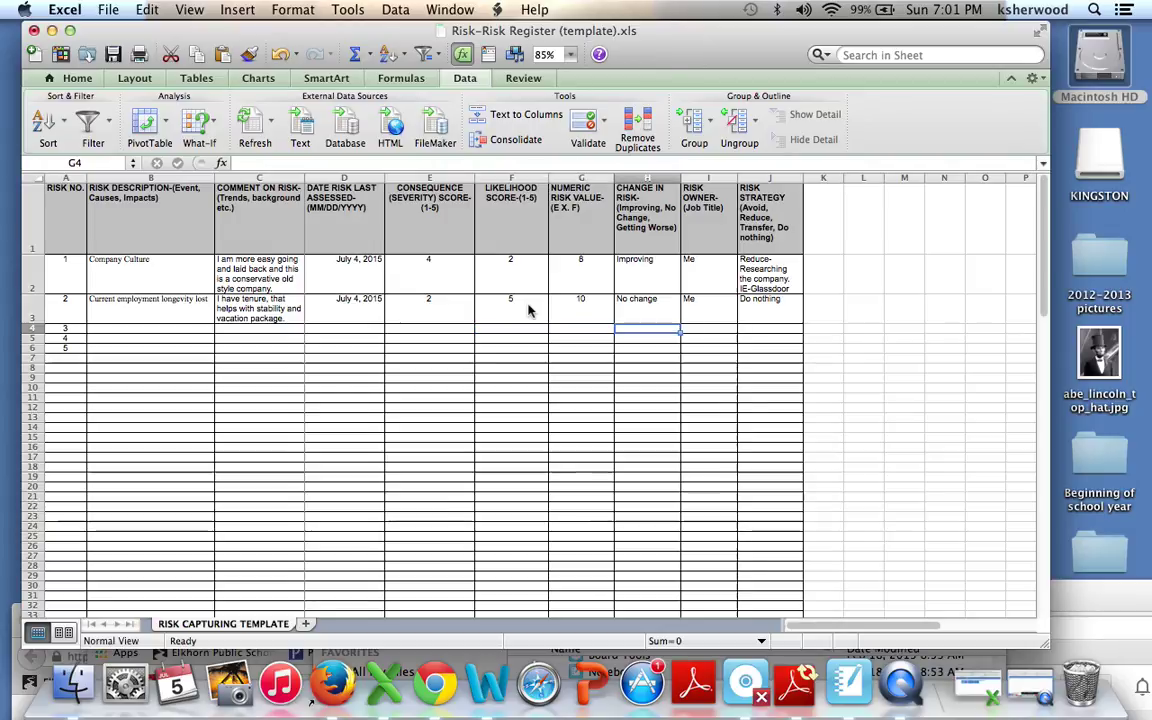
key(Right)
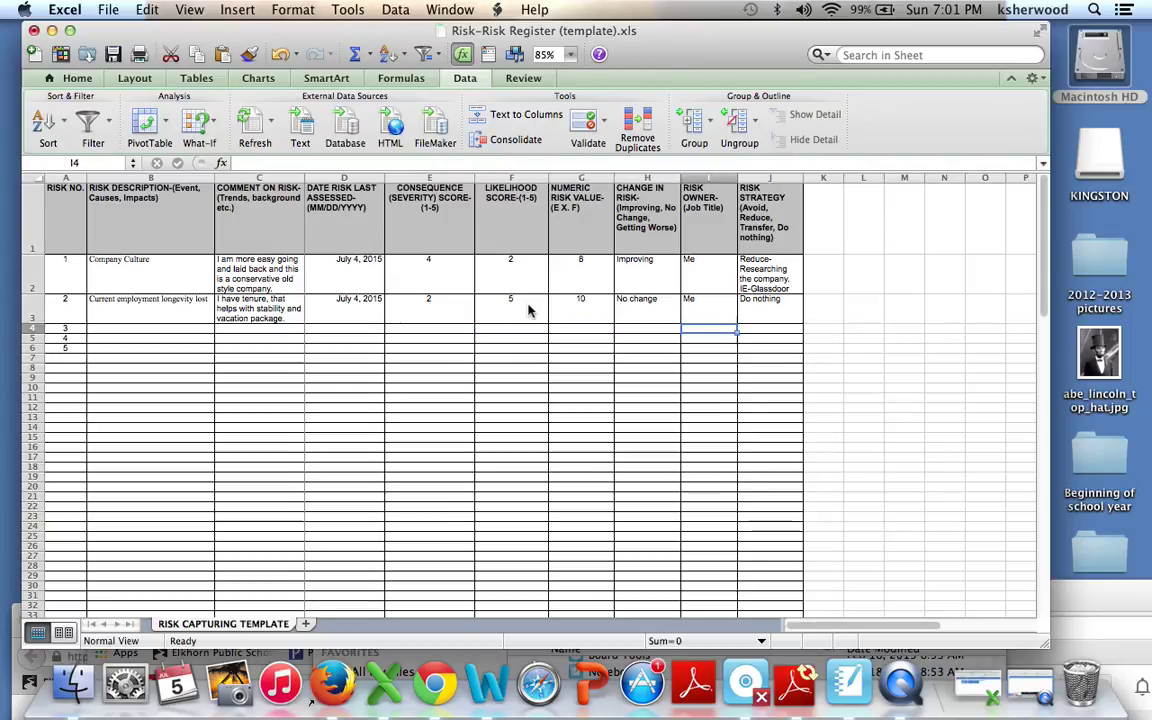
key(Right)
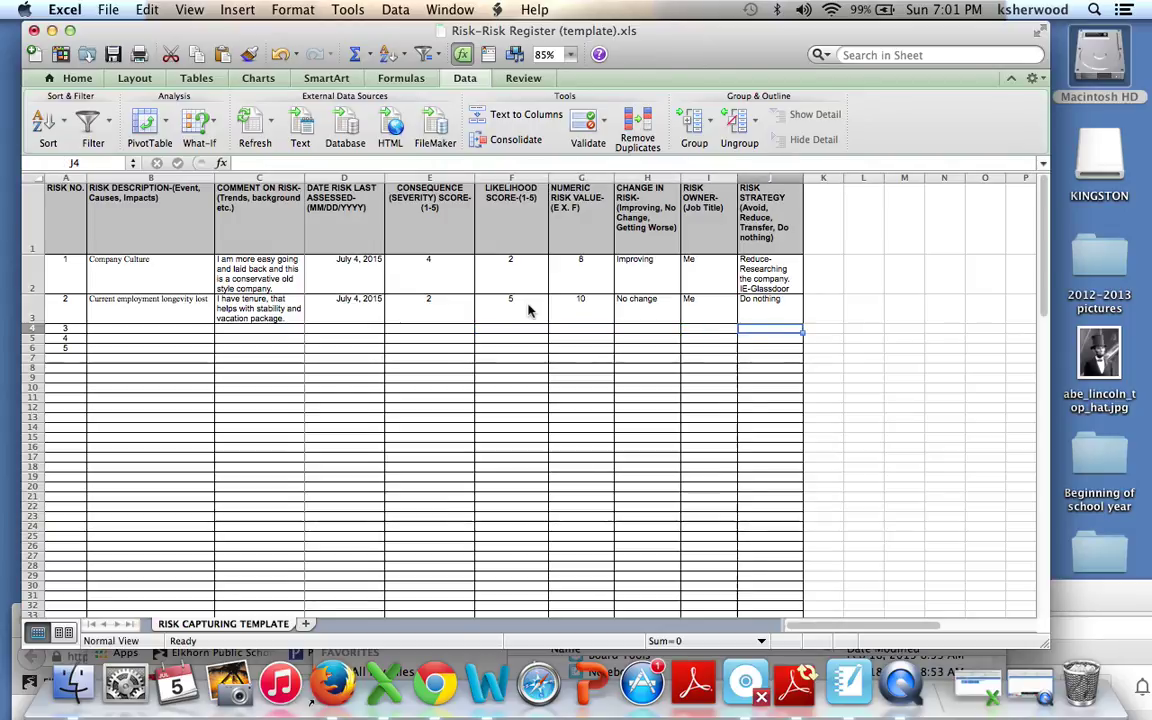
key(Left)
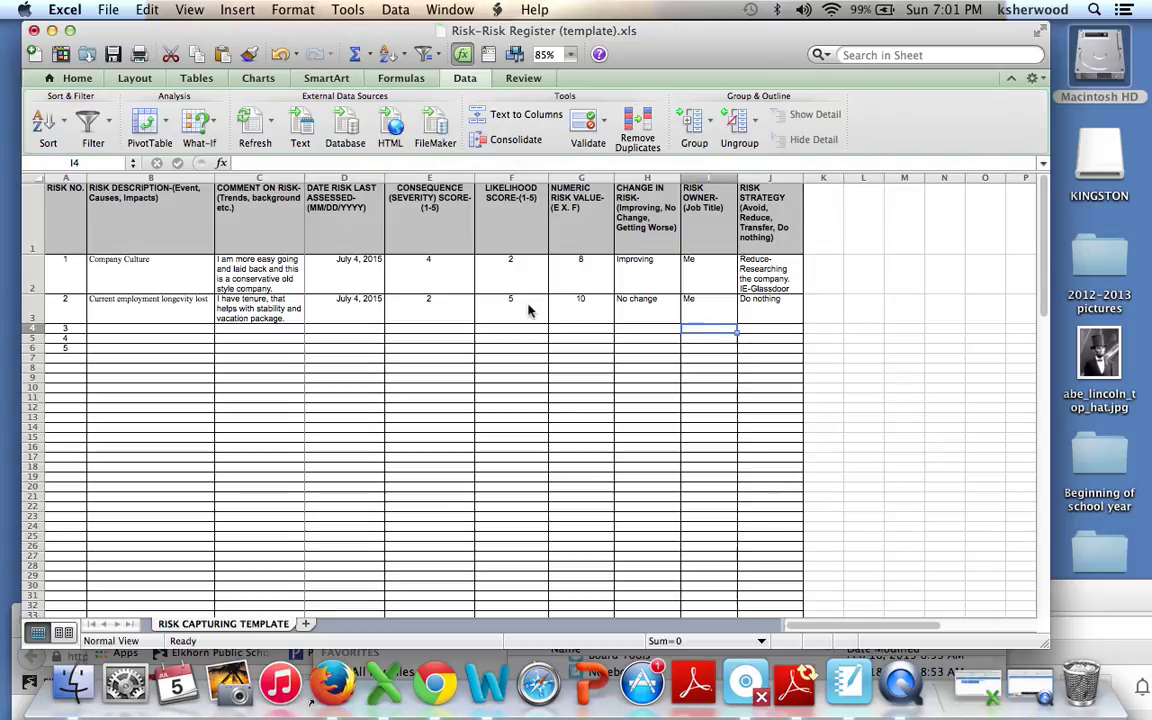
key(Left)
key(Left)
key(Left)
key(Left)
key(Left)
key(Left)
key(Left)
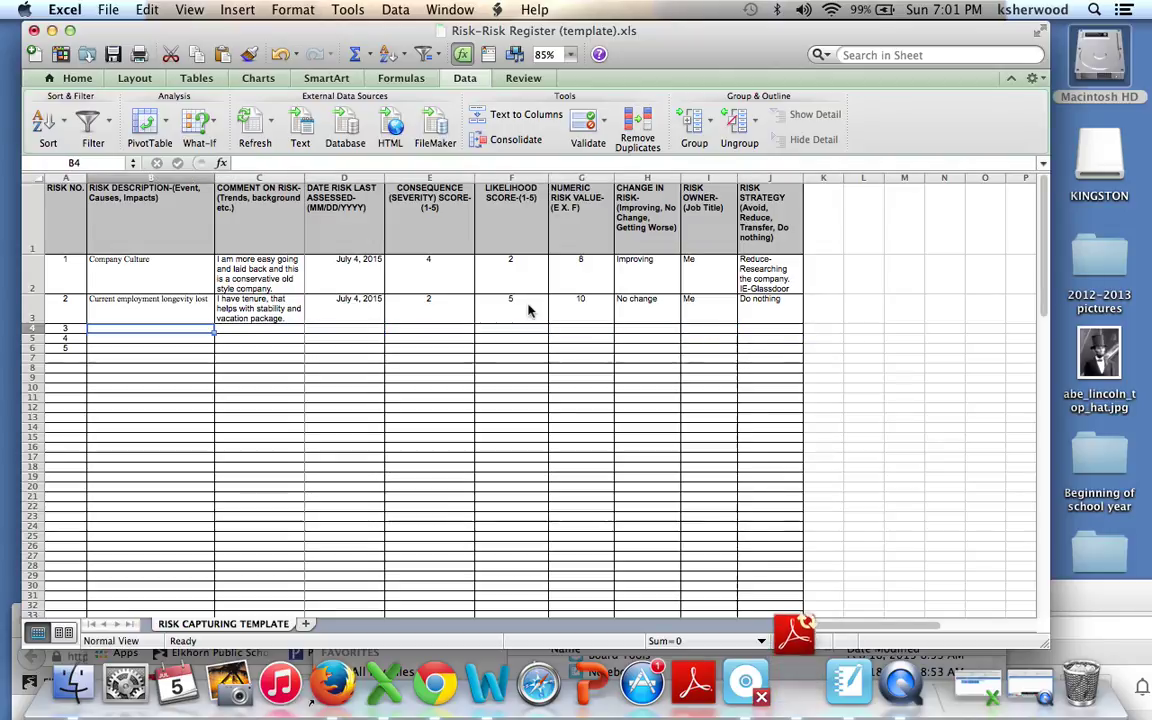